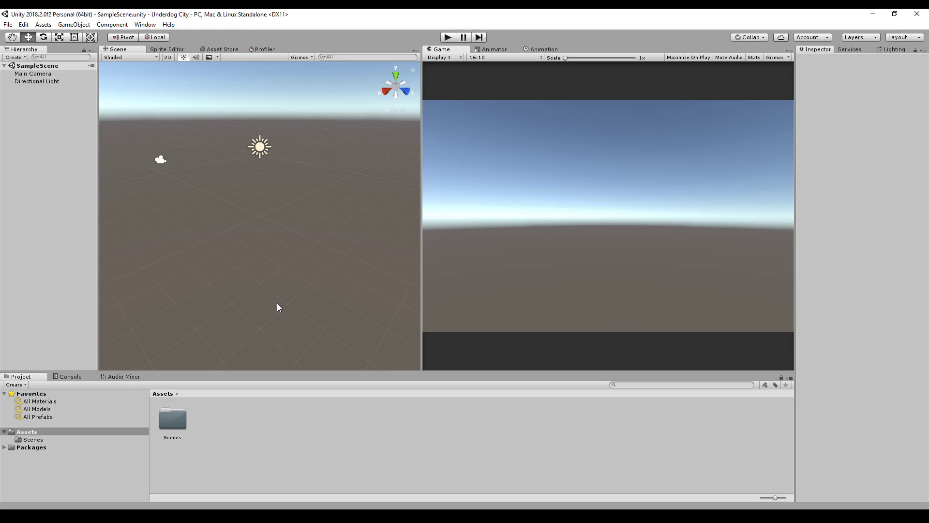
# Step: In the Package Manager's All list, select Post-processing, Lightweight RP, ProBuilder, ProGrids and Shader Graph
pyautogui.click(145, 25)
pyautogui.click(187, 76)
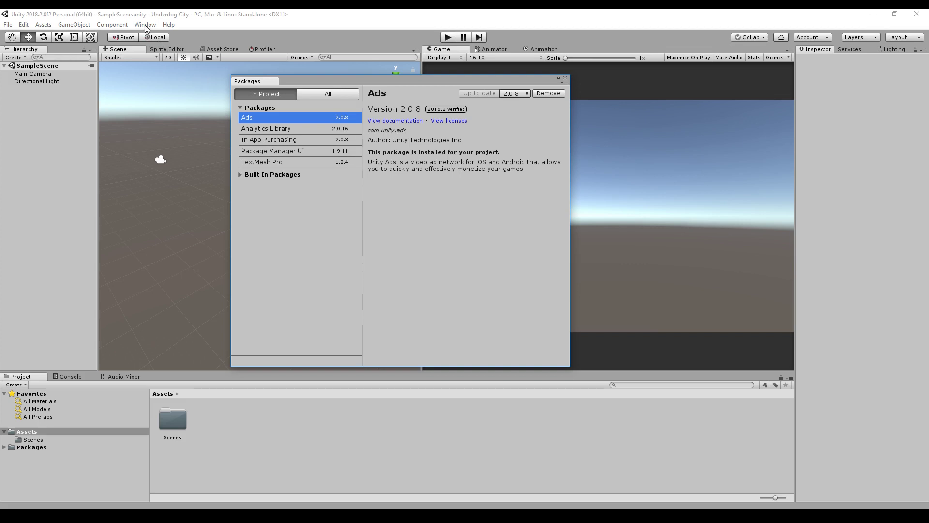
pyautogui.click(325, 95)
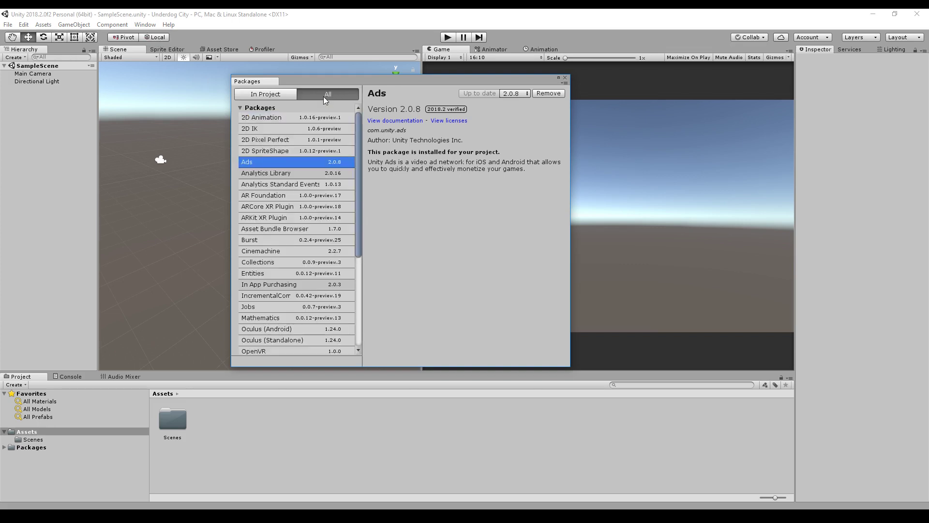
pyautogui.scroll(-10, 298, 193)
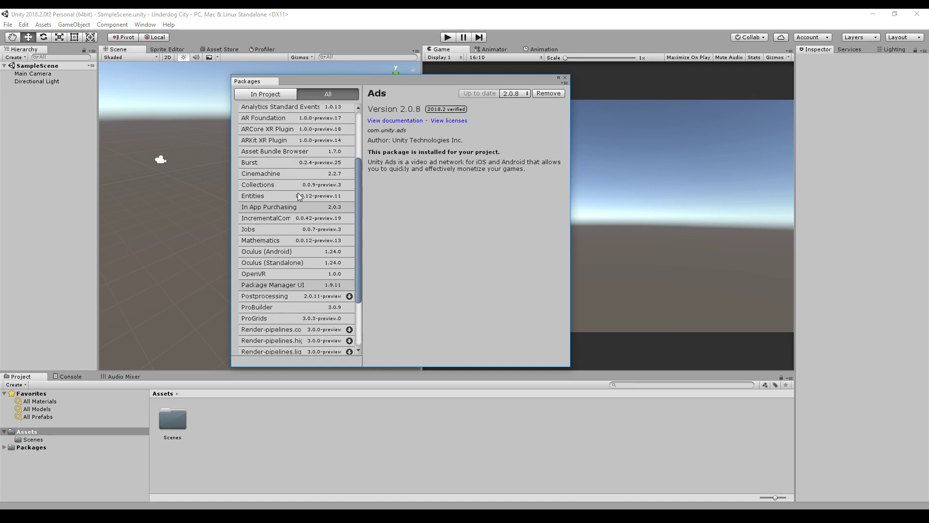
pyautogui.click(283, 224)
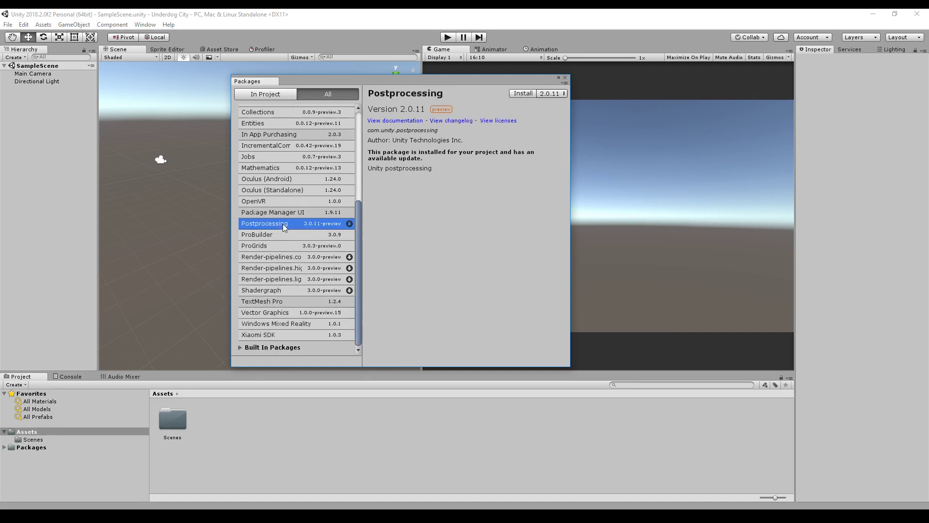
pyautogui.click(286, 280)
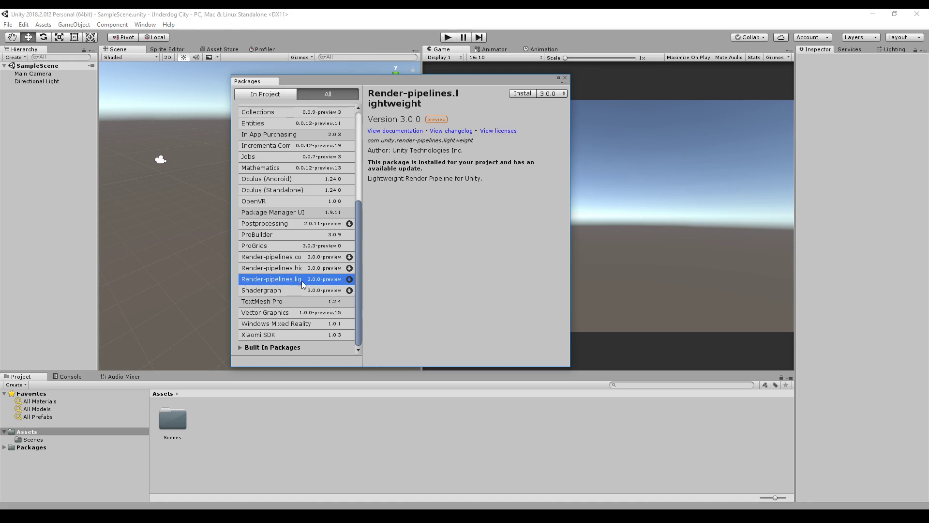
pyautogui.click(275, 235)
pyautogui.click(277, 245)
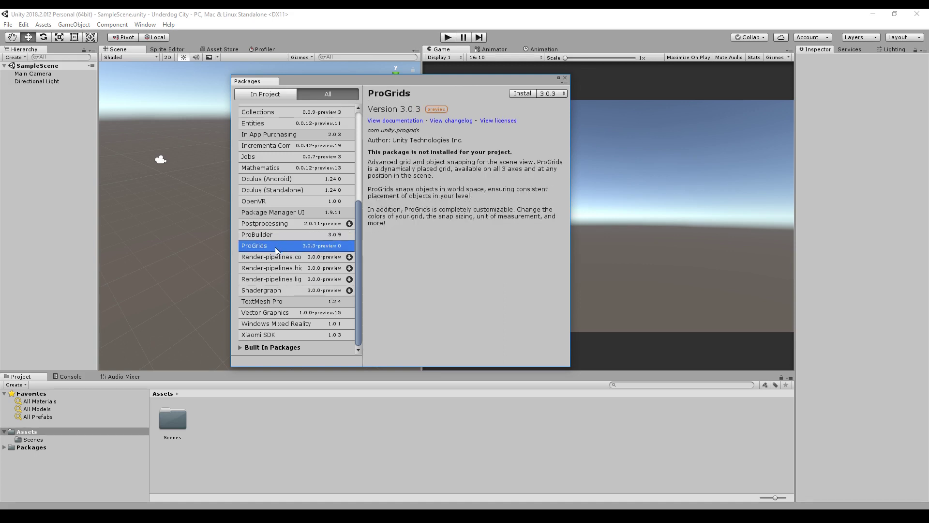
pyautogui.click(288, 290)
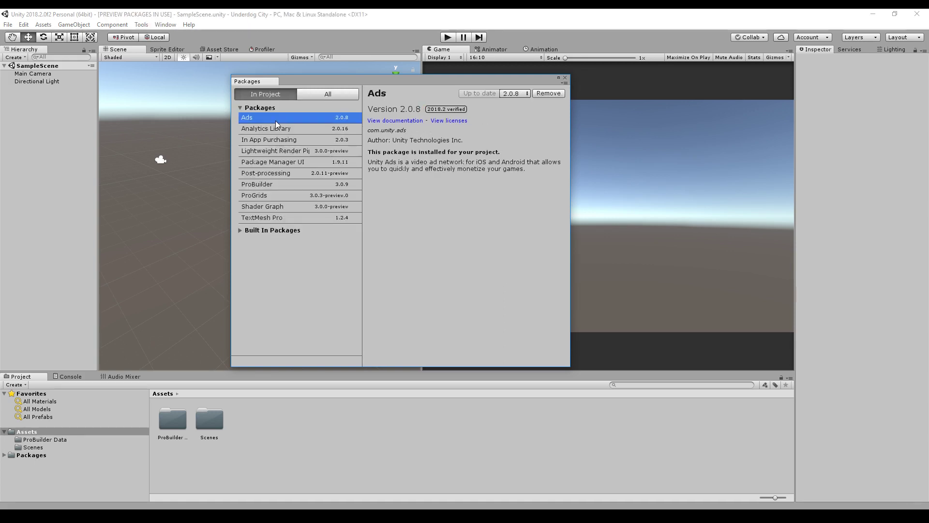
# Step: Confirm Lightweight RP, Post-processing, ProBuilder, ProGrids and Shader Graph are now installed
pyautogui.click(277, 128)
pyautogui.click(277, 139)
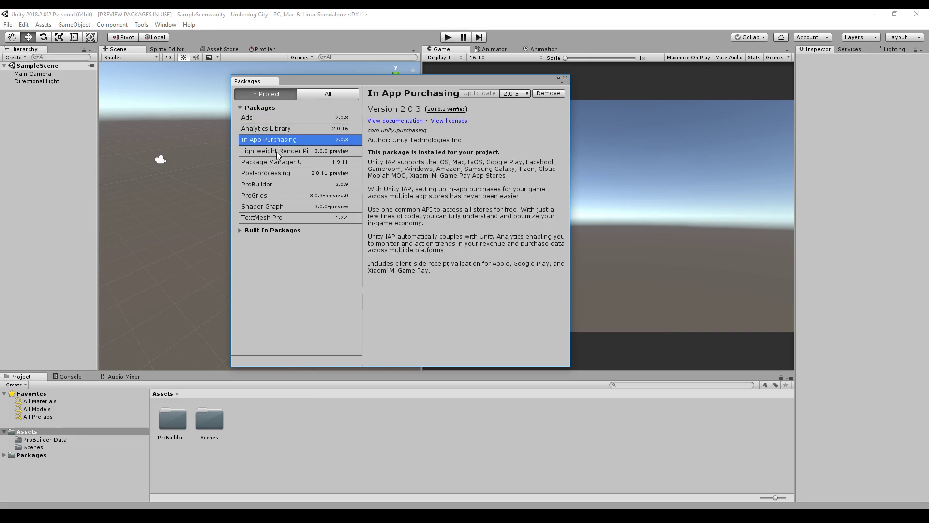
pyautogui.click(277, 151)
pyautogui.click(274, 163)
pyautogui.click(274, 177)
pyautogui.click(275, 184)
pyautogui.click(273, 195)
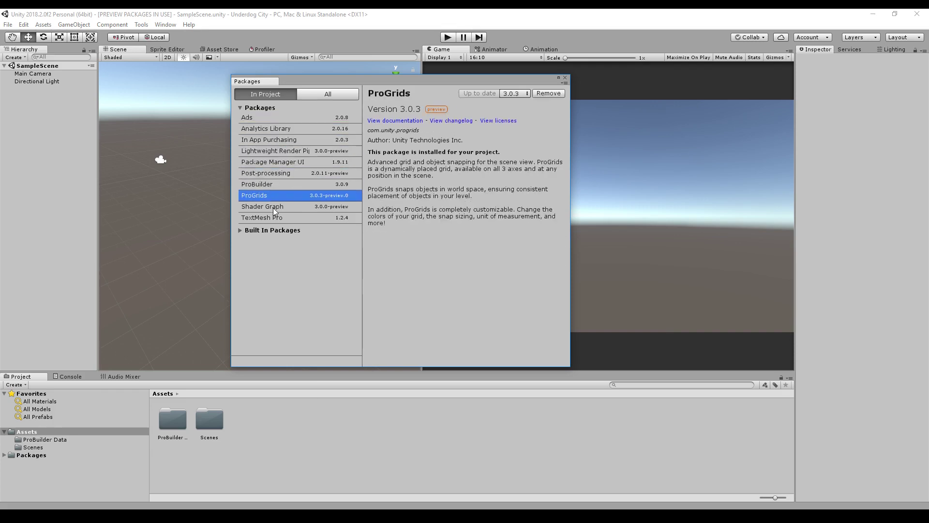
pyautogui.click(270, 210)
pyautogui.click(269, 217)
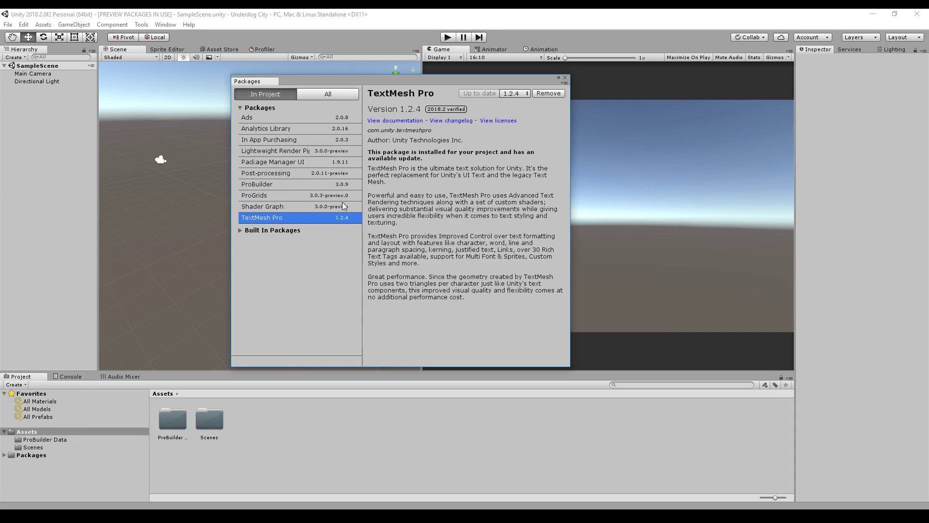
pyautogui.click(334, 207)
pyautogui.click(324, 195)
pyautogui.click(330, 174)
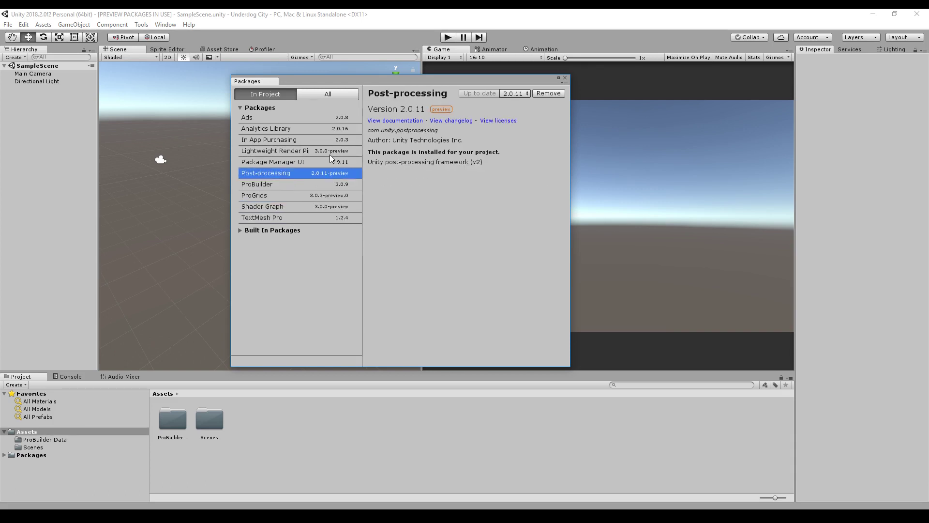
pyautogui.click(329, 152)
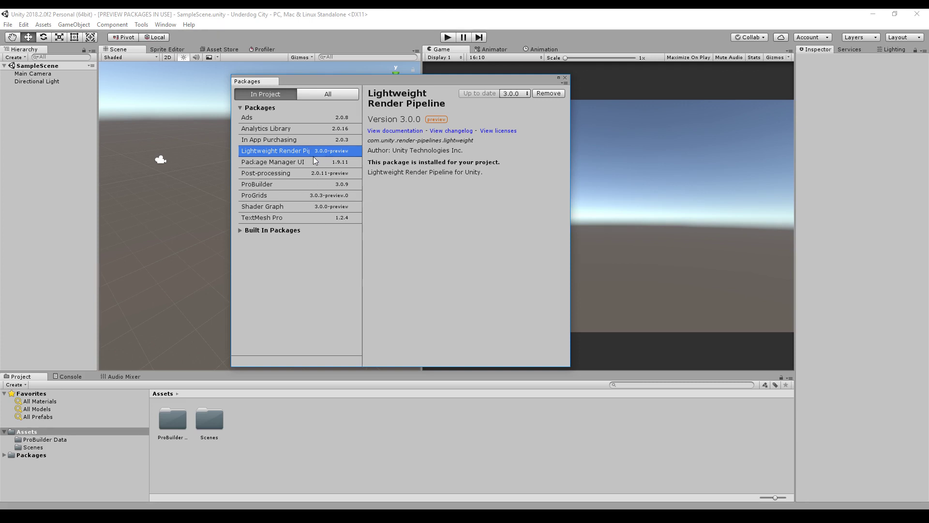
pyautogui.rightClick(274, 426)
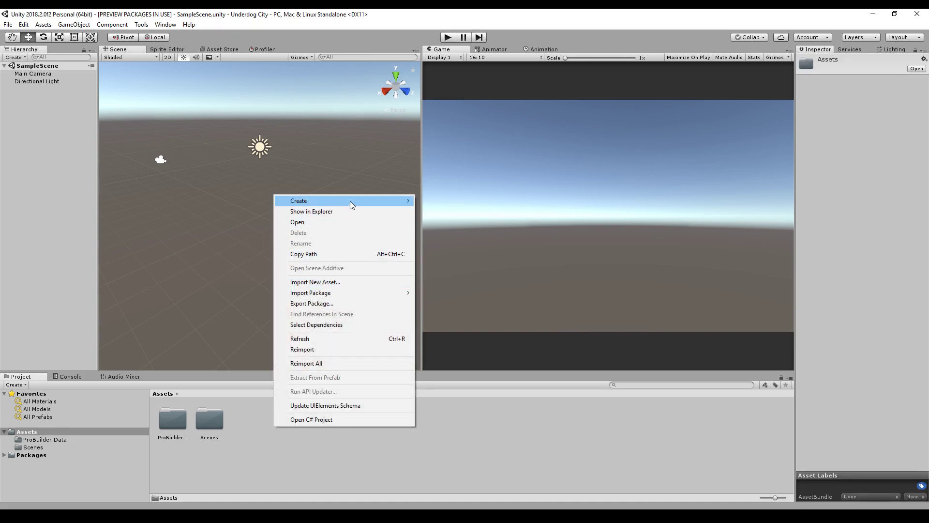
# Step: Create a Lightweight Pipeline Asset named RenderPipeline in the Assets folder
pyautogui.moveTo(352, 201)
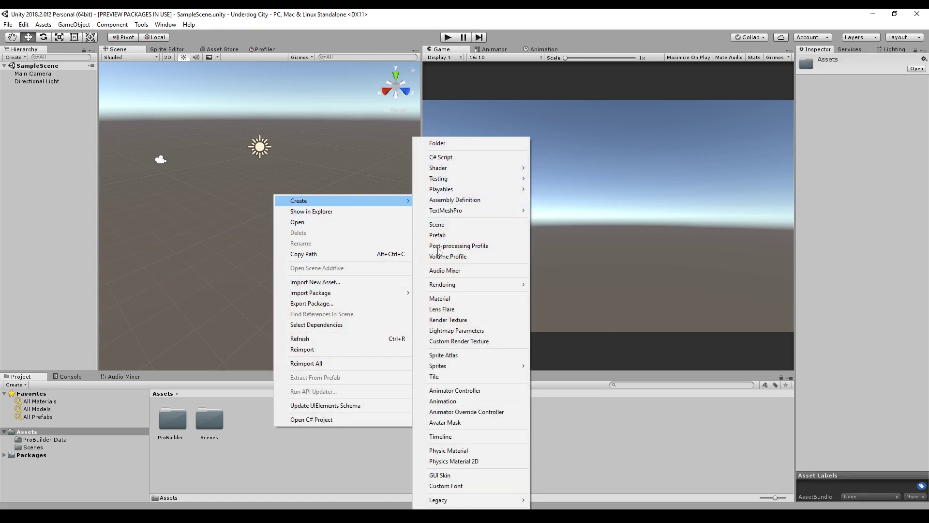
pyautogui.moveTo(508, 284)
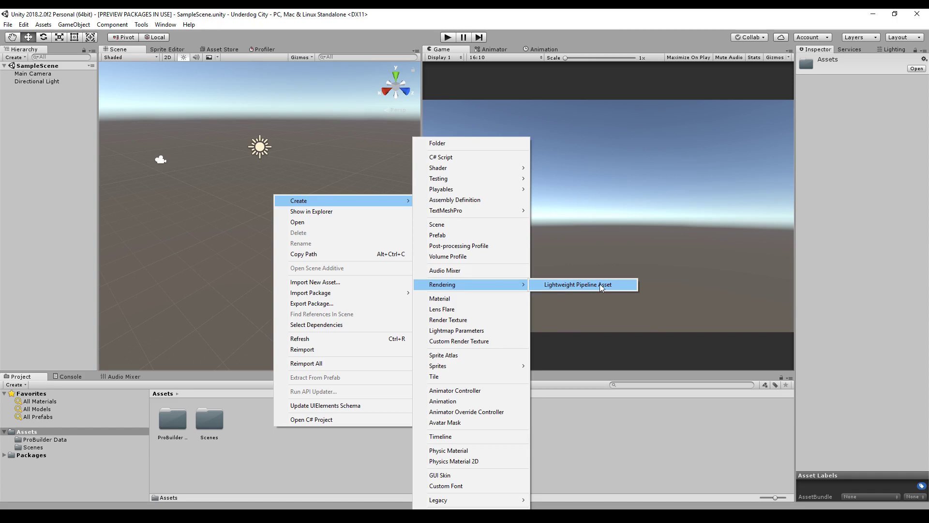
pyautogui.click(561, 285)
pyautogui.write('Render')
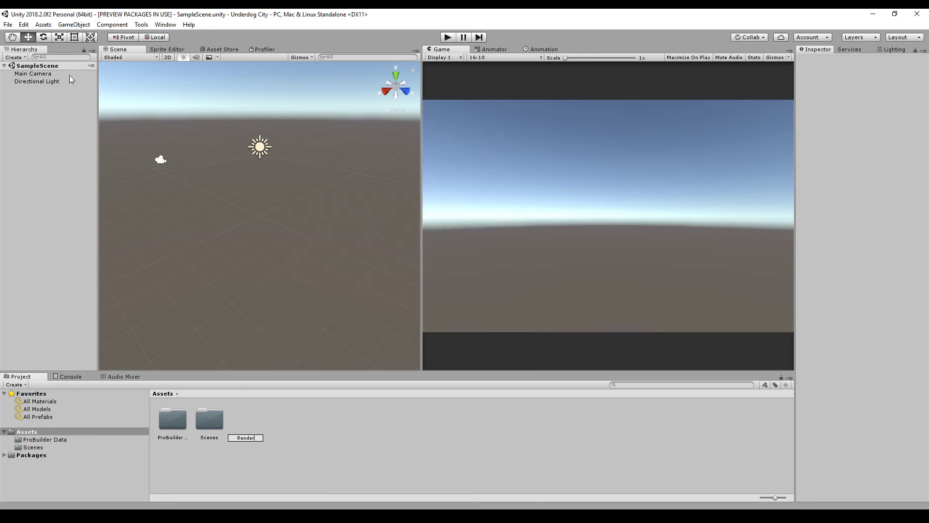
pyautogui.write('Pipeline')
pyautogui.press('Return')
# Step: Assign RenderPipeline as the Scriptable Render Pipeline in the Graphics project settings
pyautogui.click(24, 24)
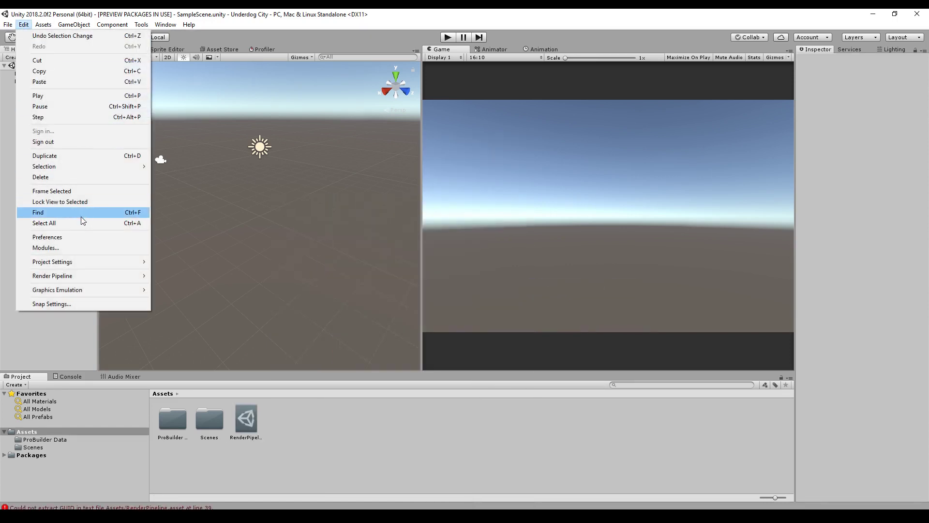
pyautogui.moveTo(91, 264)
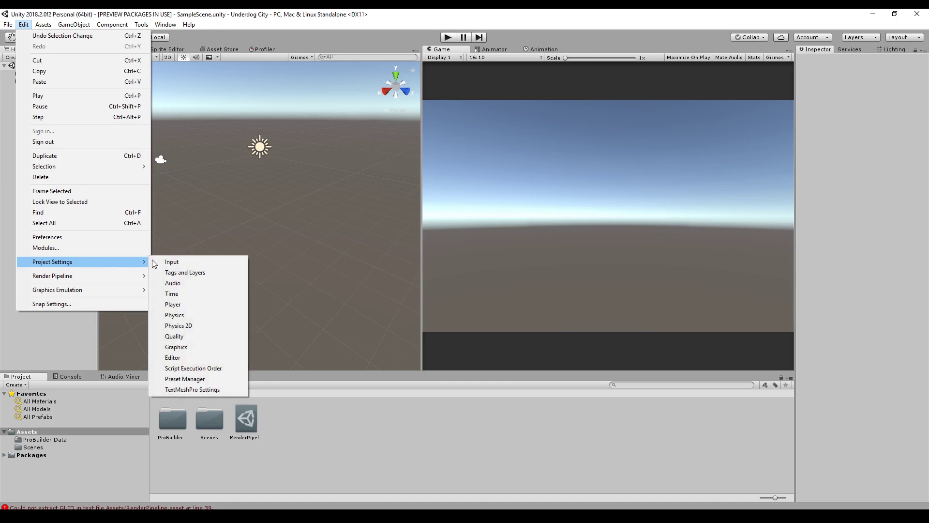
pyautogui.click(200, 346)
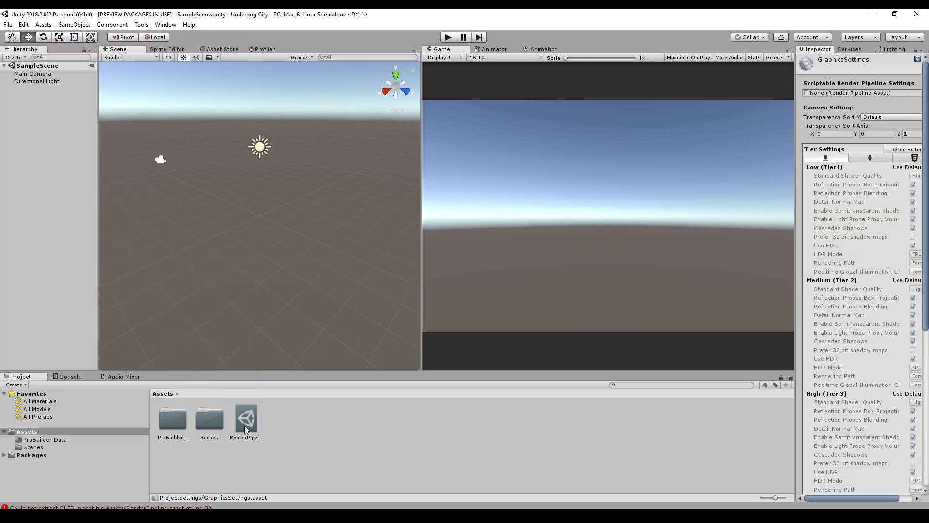
pyautogui.moveTo(246, 429); pyautogui.dragTo(850, 96)
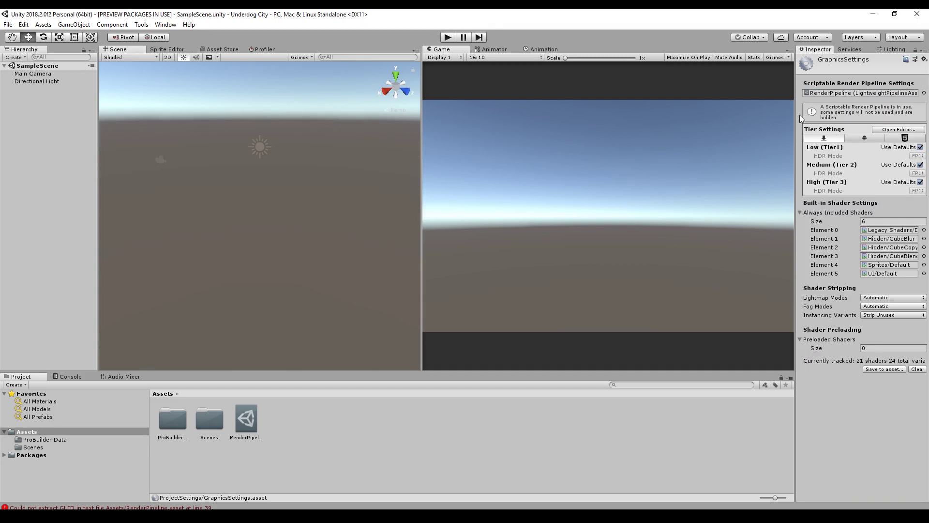
pyautogui.click(37, 74)
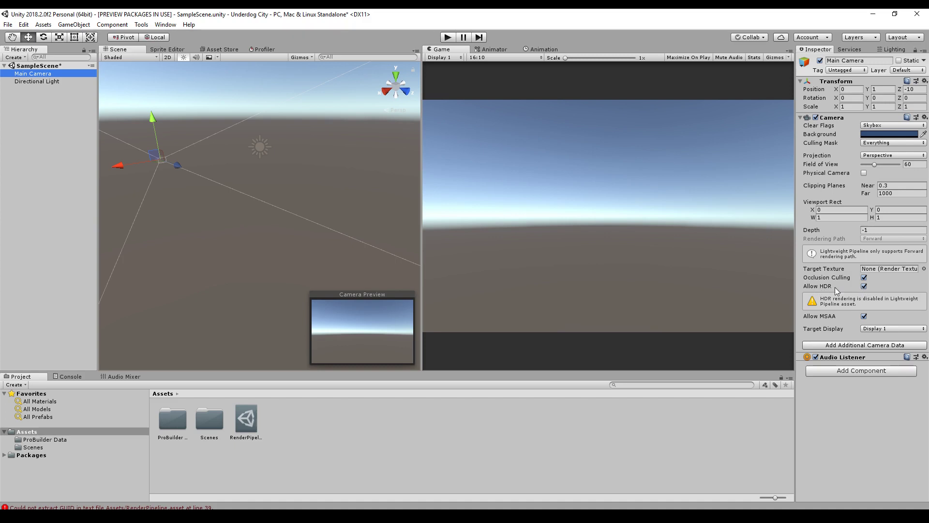
# Step: Uncheck Allow HDR on the Main Camera and change its Depth from -1 to 0
pyautogui.click(864, 286)
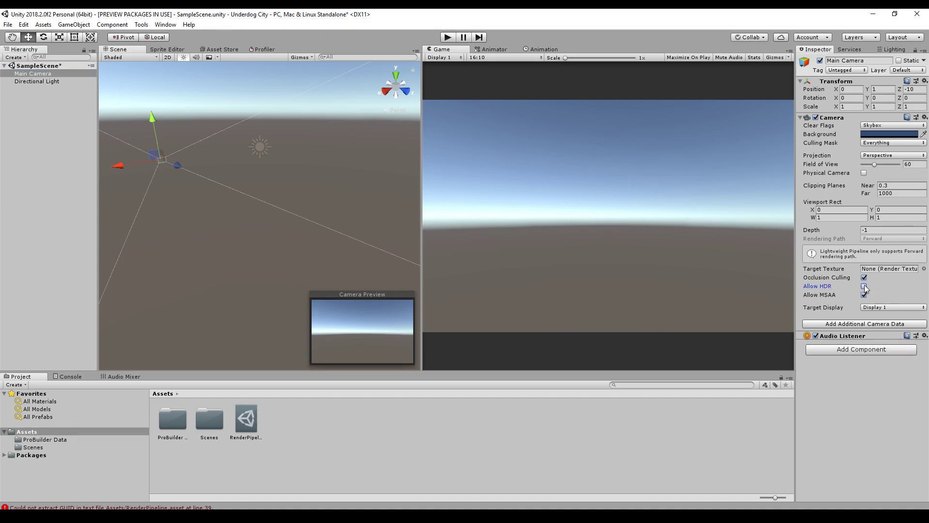
pyautogui.click(879, 229)
pyautogui.write('0')
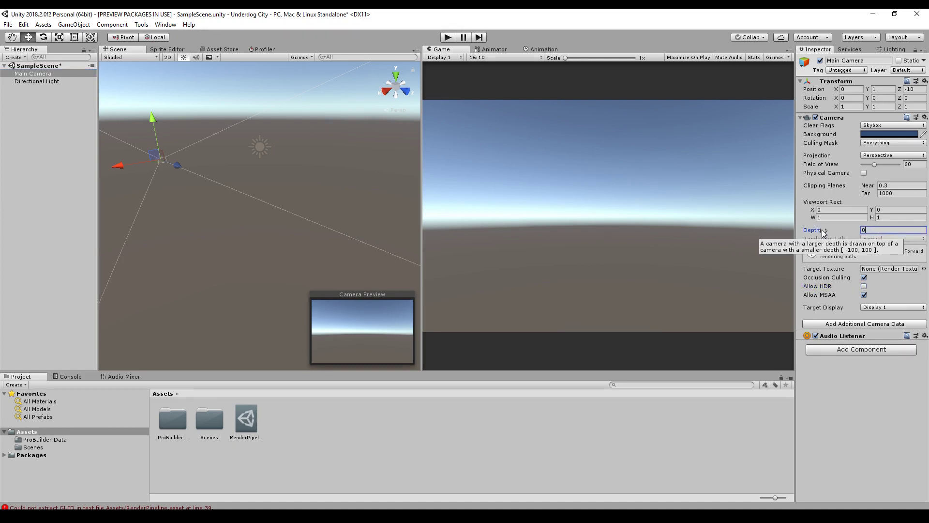
pyautogui.click(165, 24)
# Step: In the Lighting settings, change Mixed Lighting mode from Shadowmask to Subtractive
pyautogui.moveTo(208, 114)
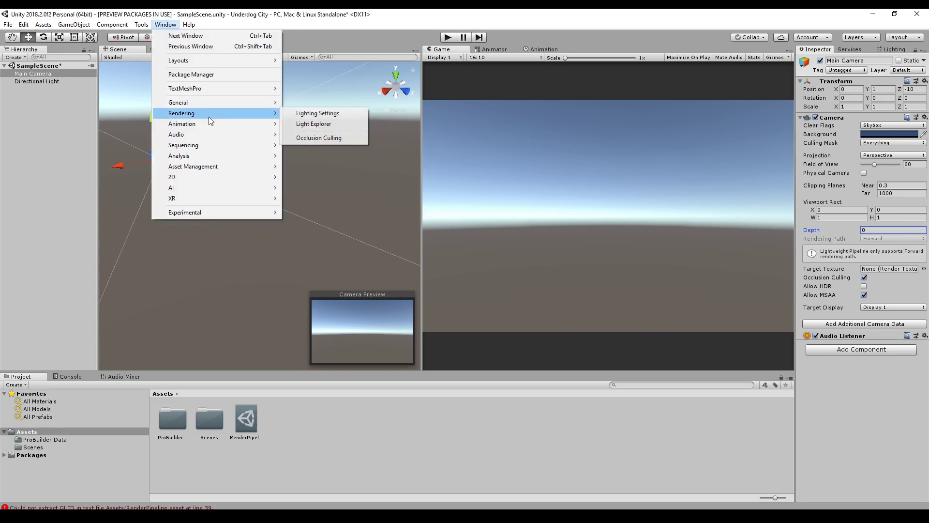
pyautogui.click(317, 113)
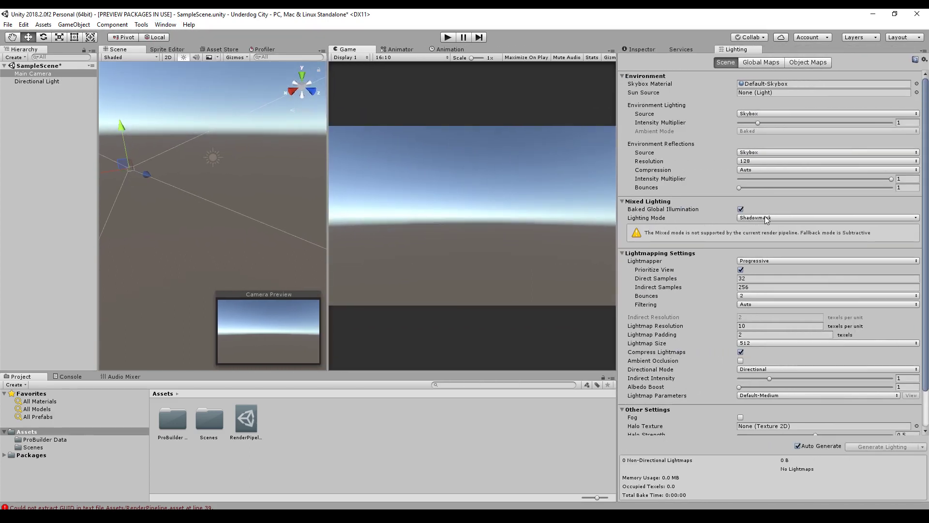
pyautogui.click(768, 219)
pyautogui.click(772, 237)
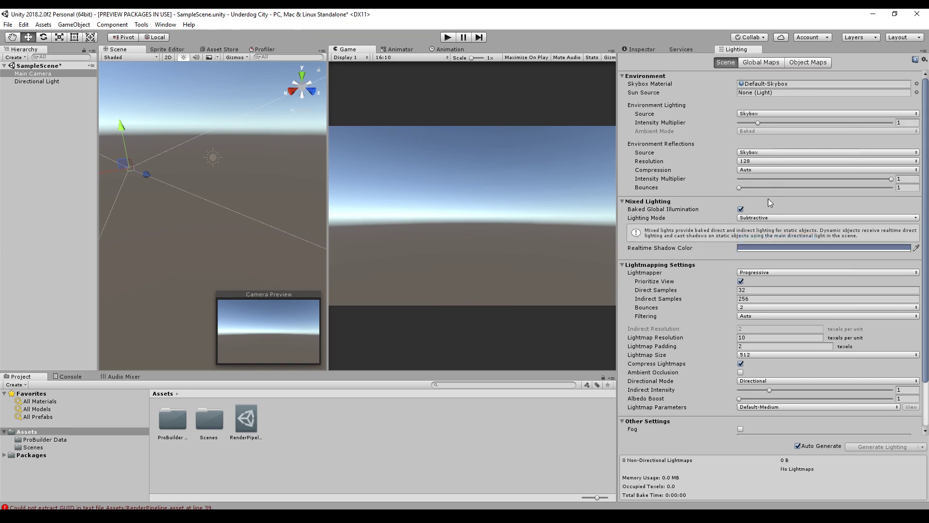
pyautogui.scroll(-3, 677, 314)
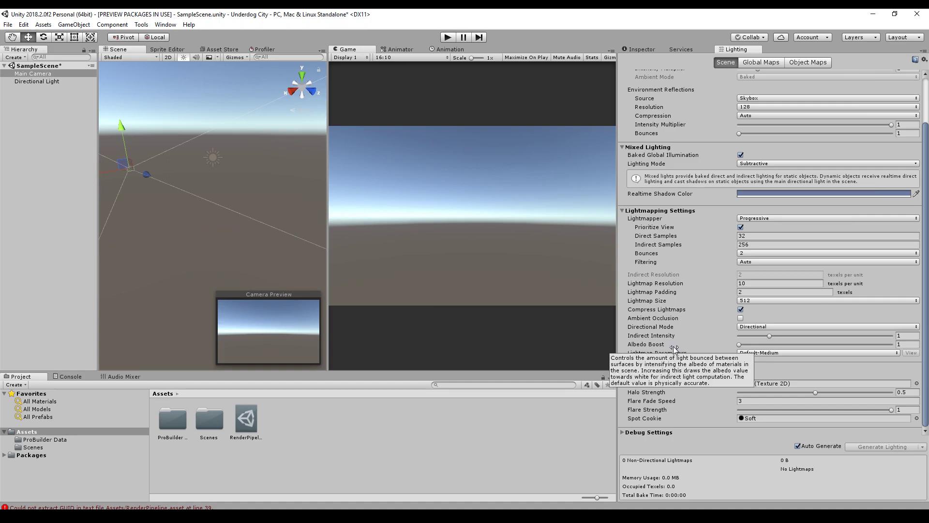
pyautogui.scroll(3, 674, 347)
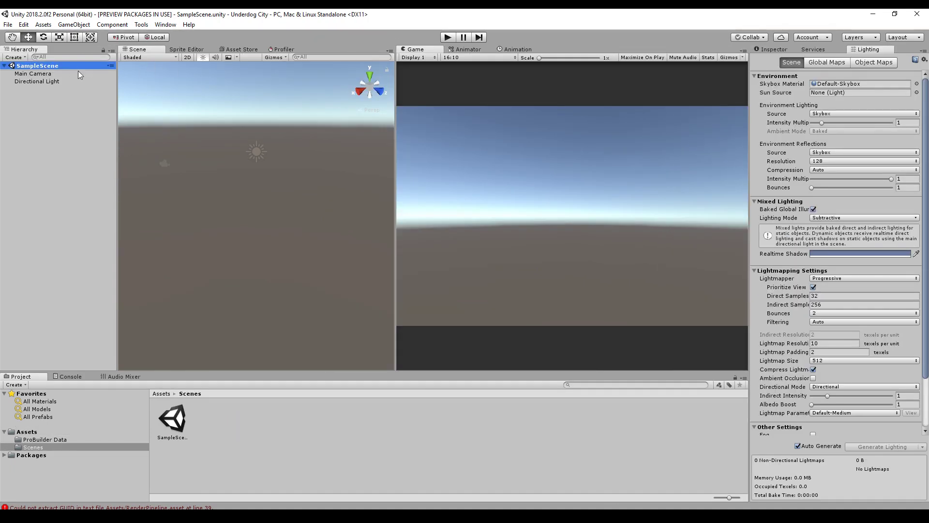
# Step: Rename the SampleScene asset to Main
pyautogui.doubleClick(166, 438)
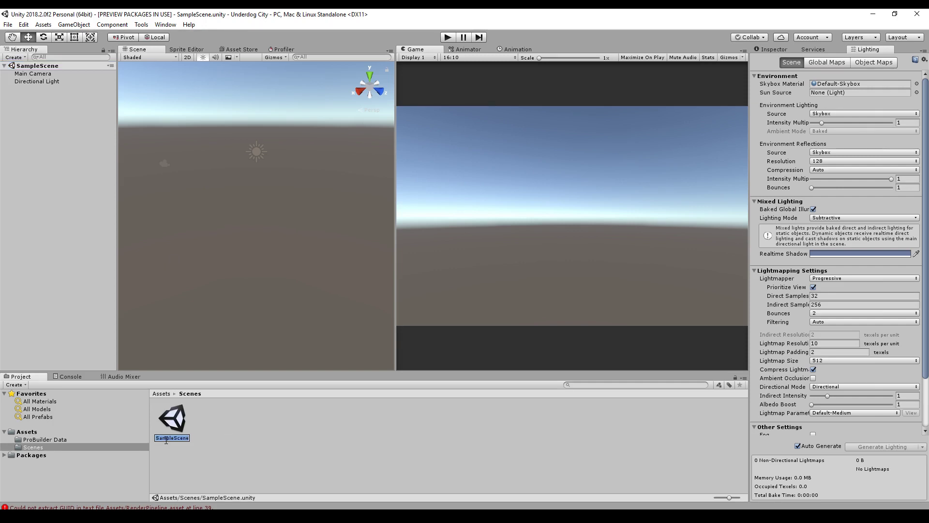
pyautogui.write('Main')
pyautogui.press('Return')
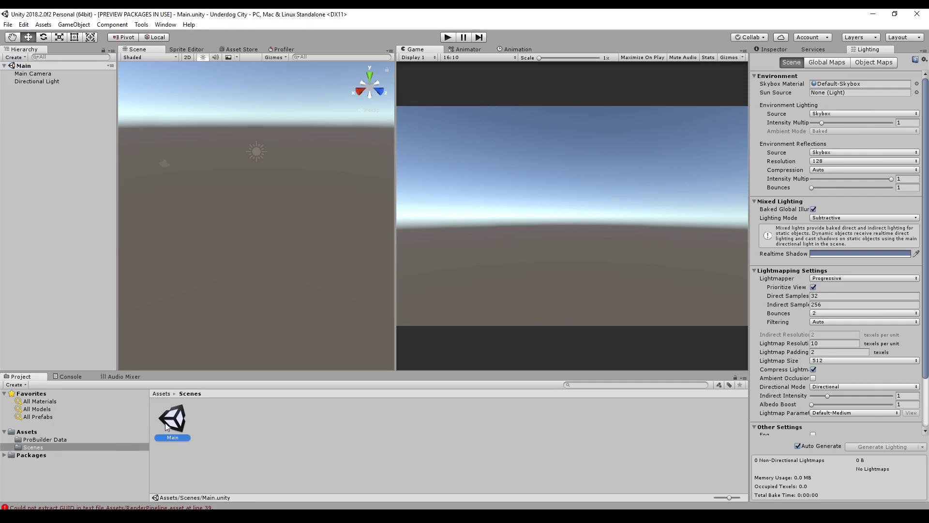
# Step: Add a 3D Plane object to the scene
pyautogui.rightClick(30, 65)
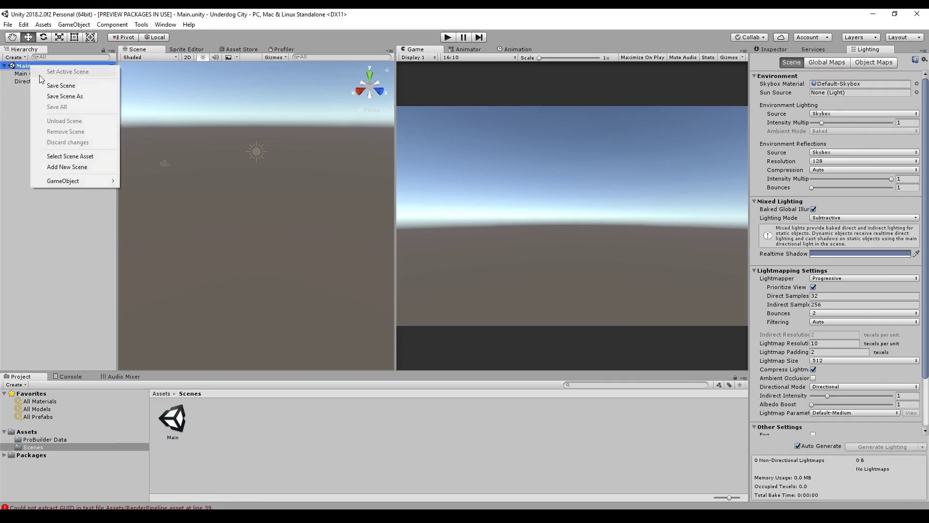
pyautogui.moveTo(86, 181)
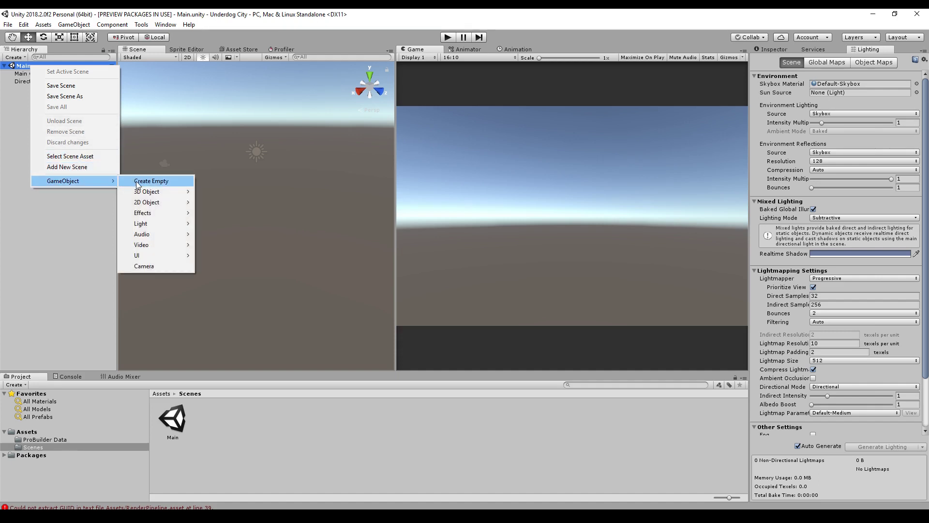
pyautogui.moveTo(167, 192)
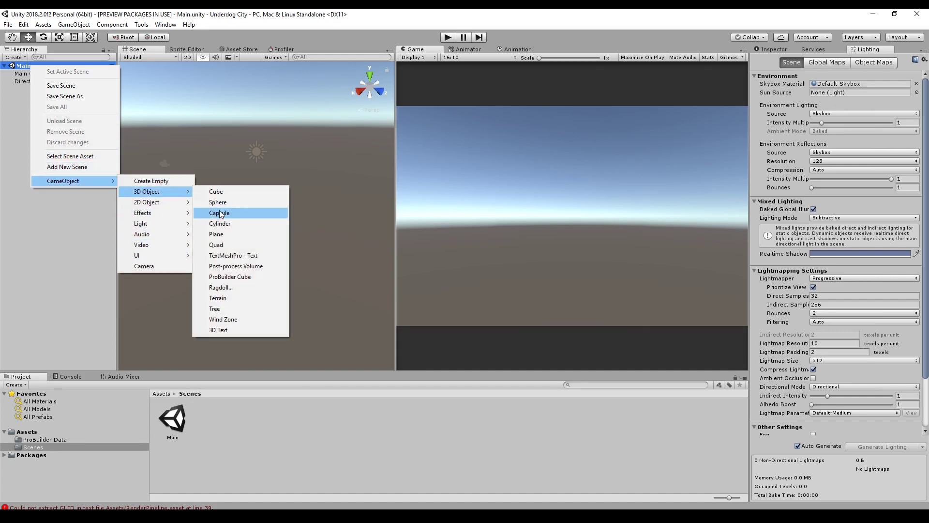
pyautogui.click(232, 234)
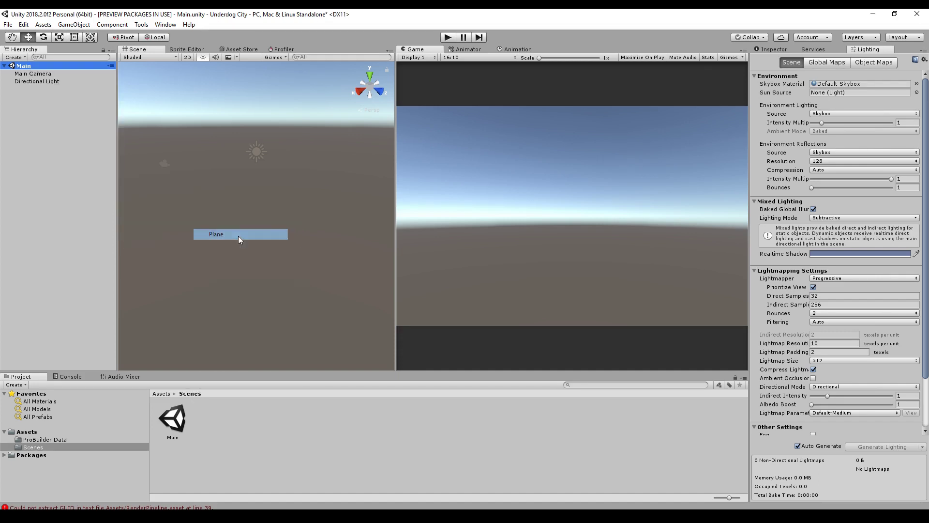
# Step: Set the Plane's scale to 10, 10, 10
pyautogui.click(774, 49)
pyautogui.click(837, 106)
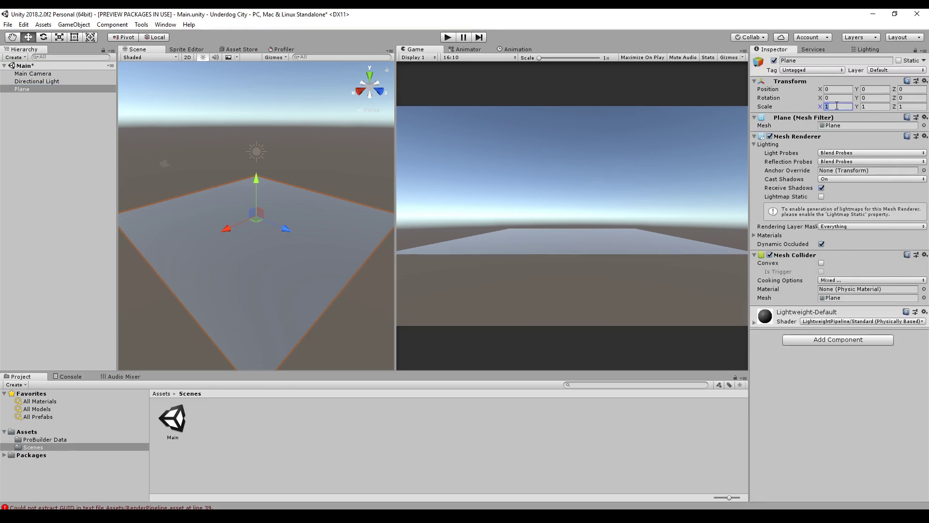
pyautogui.write('10')
pyautogui.press('Tab')
pyautogui.write('10')
pyautogui.press('Tab')
pyautogui.write('10')
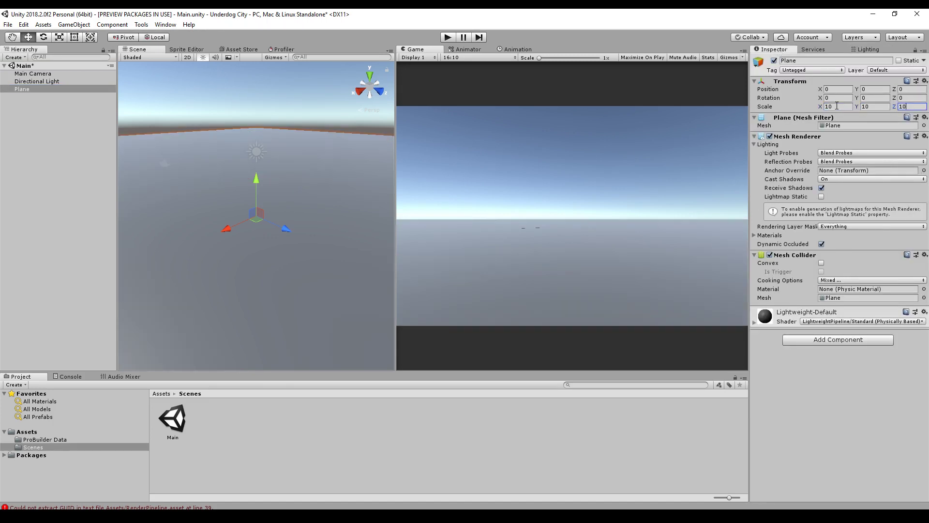
pyautogui.click(859, 82)
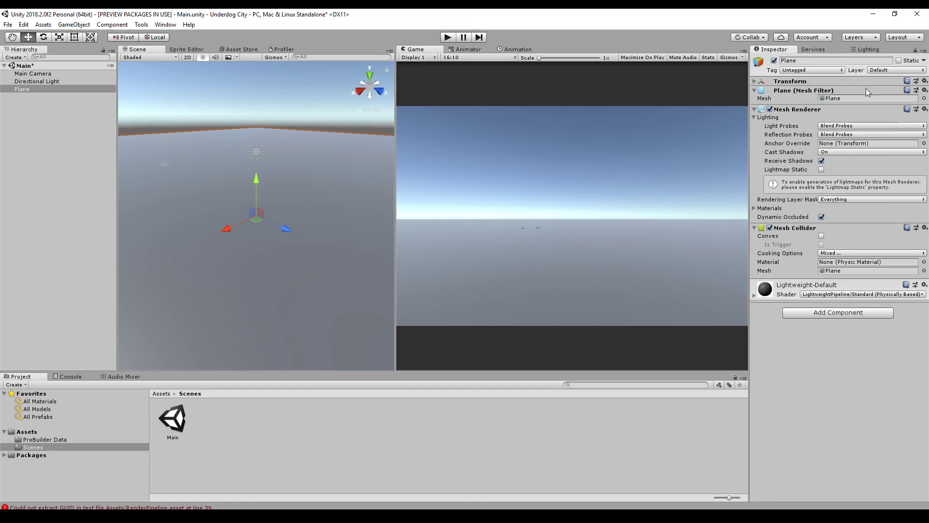
# Step: On the RenderPipeline asset, disable HDR and anti-aliasing and set shadow atlas resolution to 1024
pyautogui.click(799, 83)
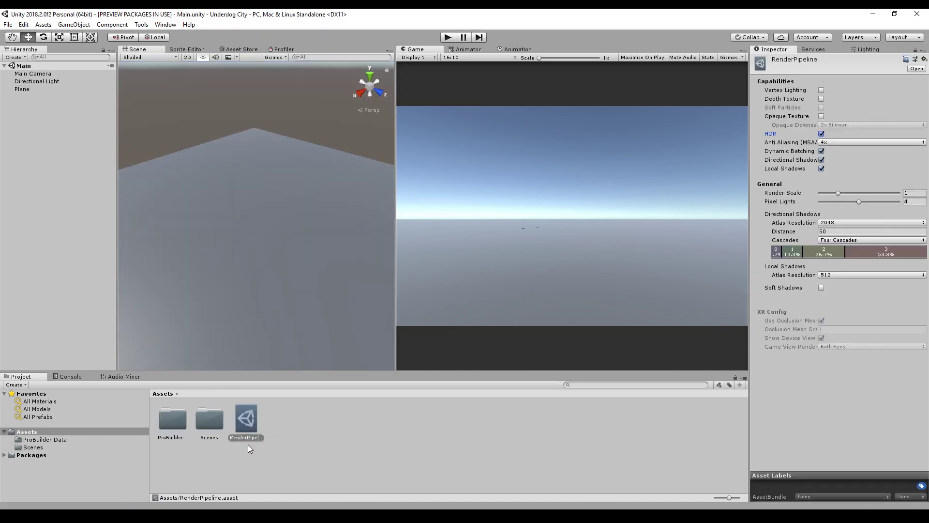
pyautogui.click(245, 425)
pyautogui.click(821, 135)
pyautogui.click(835, 142)
pyautogui.click(842, 154)
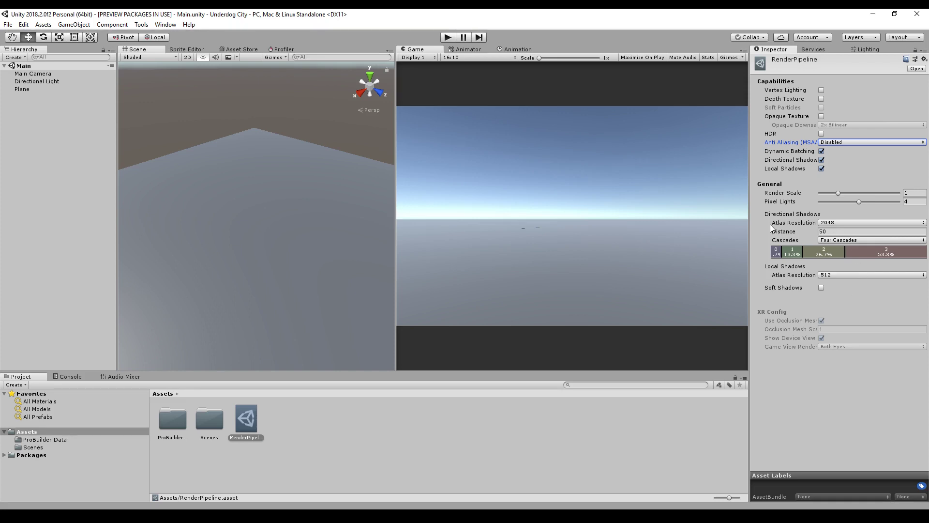
pyautogui.click(833, 223)
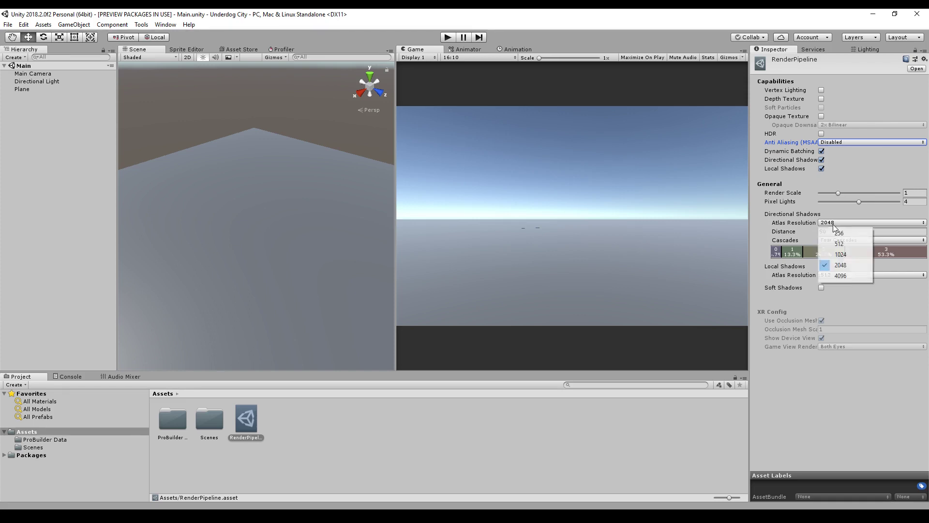
pyautogui.click(841, 255)
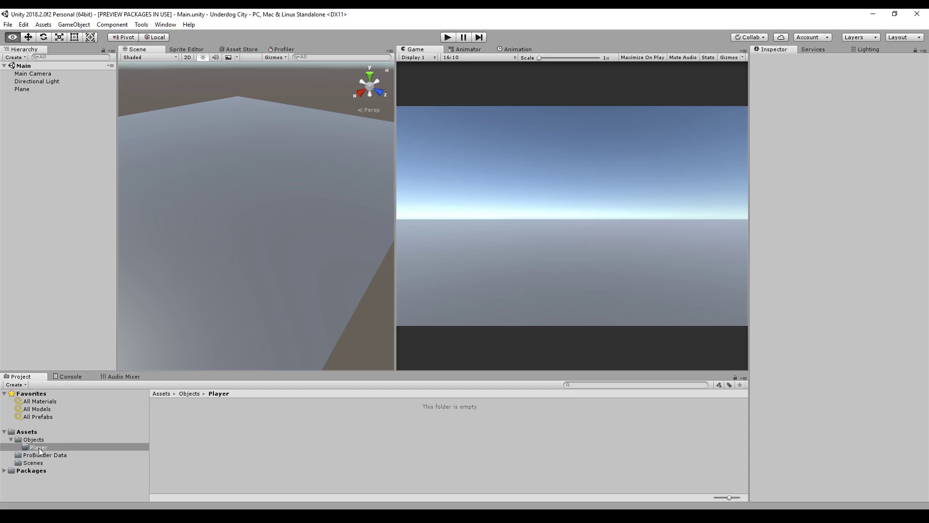
# Step: Download the Mixamo Running animation as FBX for Unity with skin, 24 fps, uniform keyframe reduction
pyautogui.hotkey('alt', 'Tab')
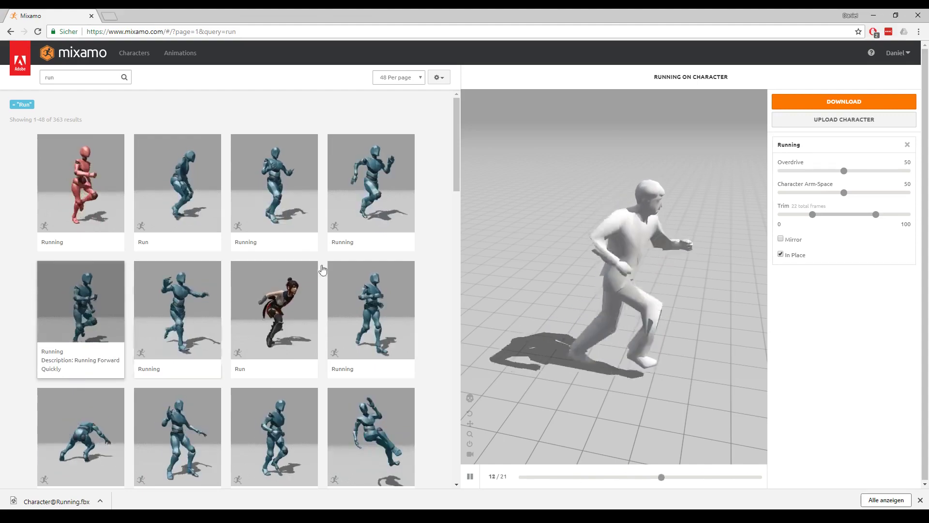
pyautogui.click(821, 103)
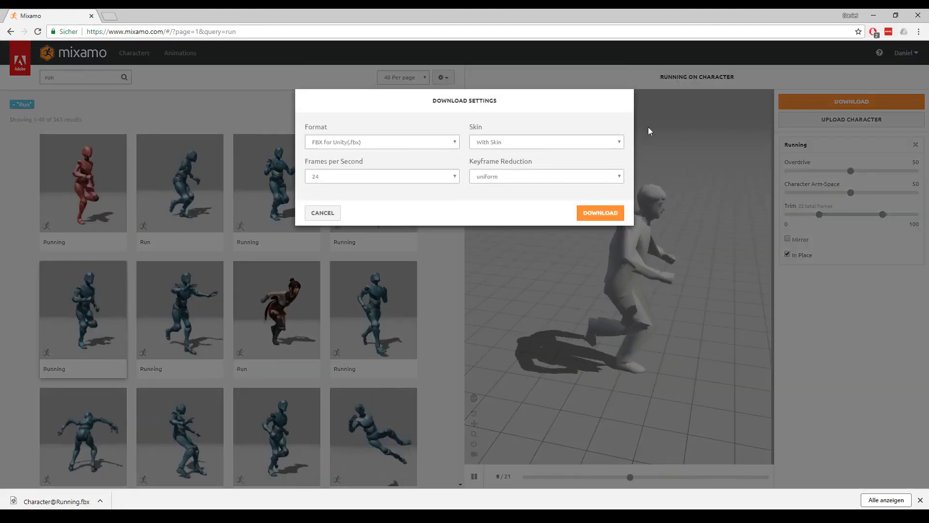
pyautogui.click(349, 144)
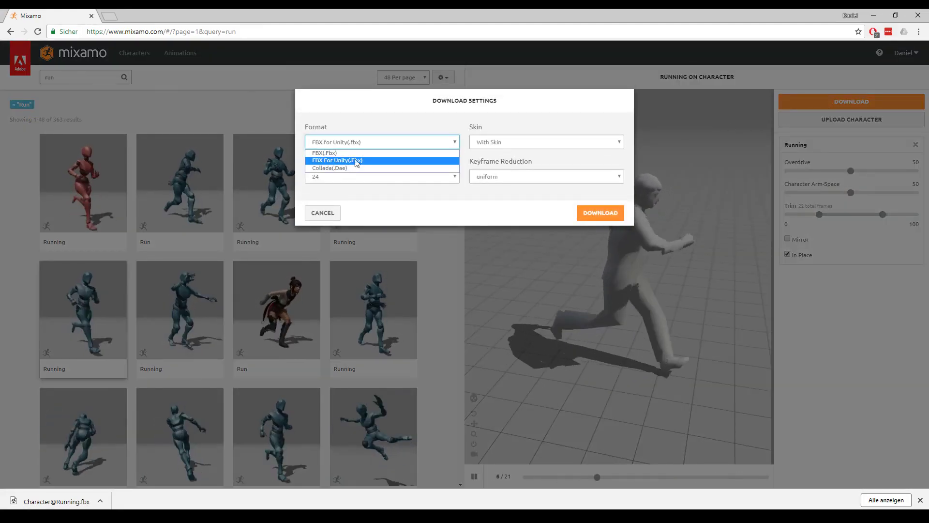
pyautogui.click(484, 142)
pyautogui.click(515, 141)
pyautogui.click(513, 153)
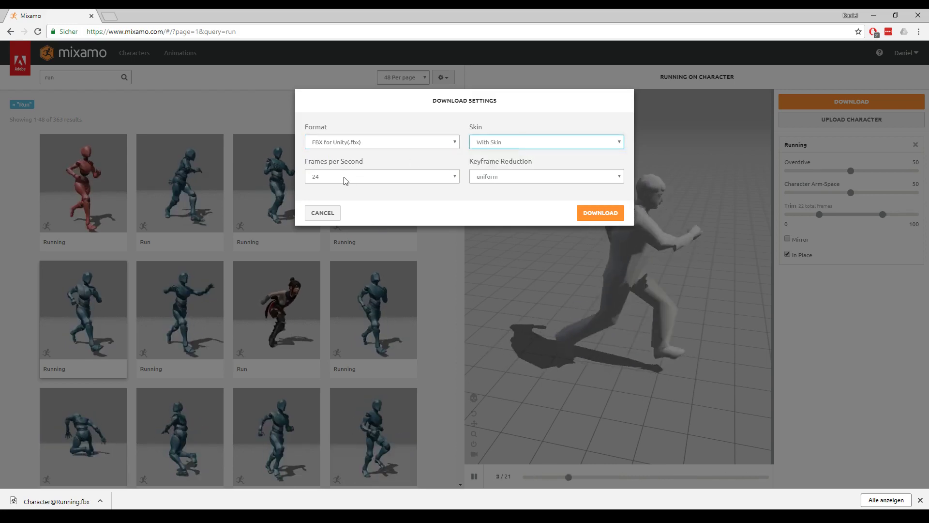
pyautogui.click(344, 176)
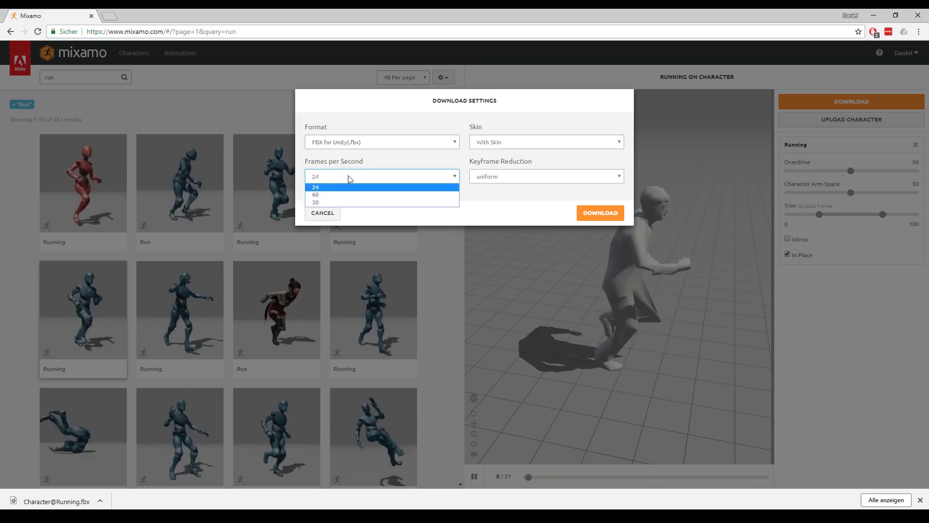
pyautogui.click(348, 175)
pyautogui.click(512, 176)
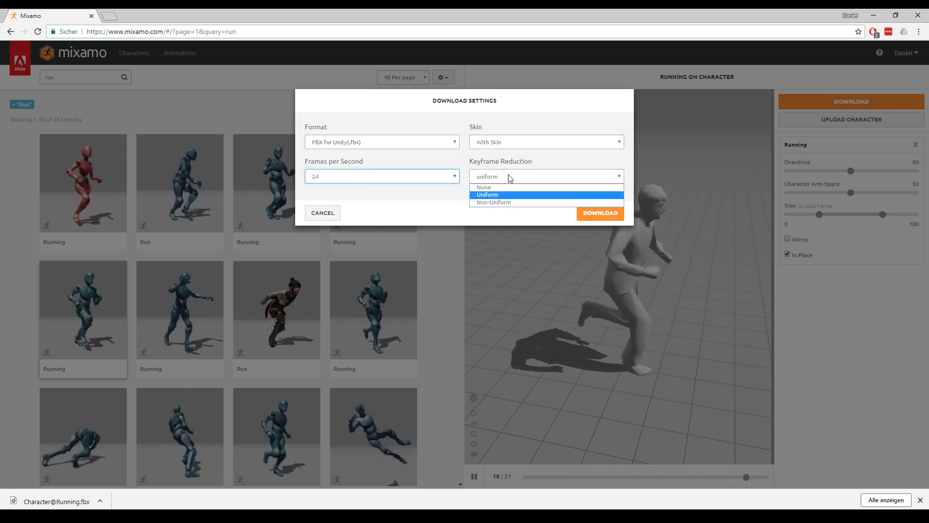
pyautogui.click(502, 199)
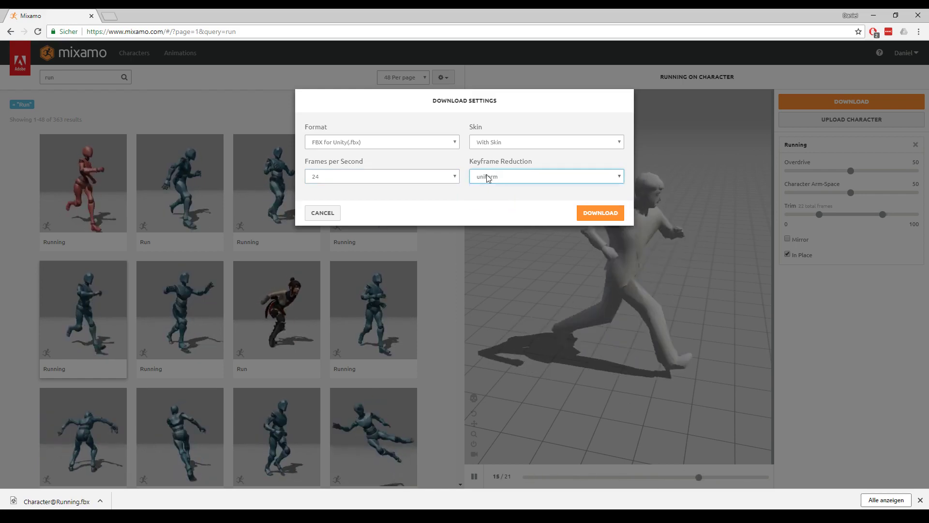
pyautogui.click(600, 213)
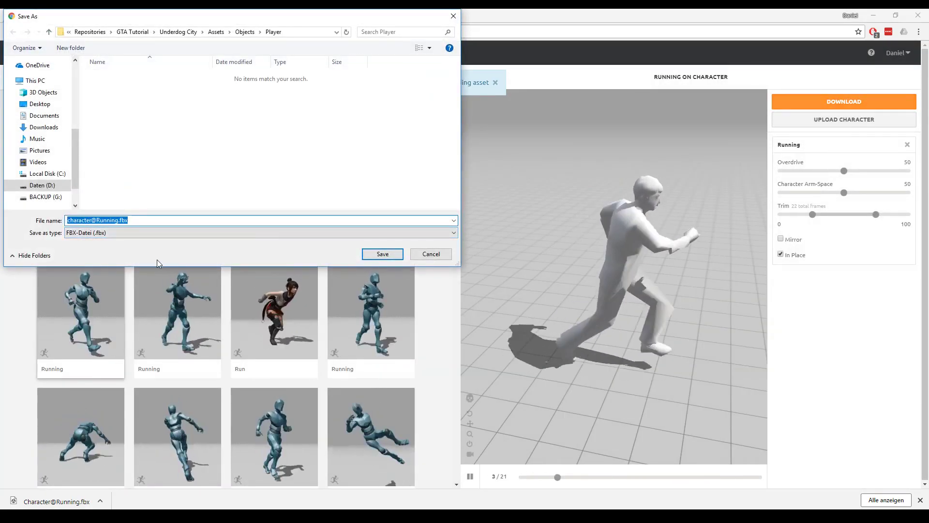
pyautogui.press('Home')
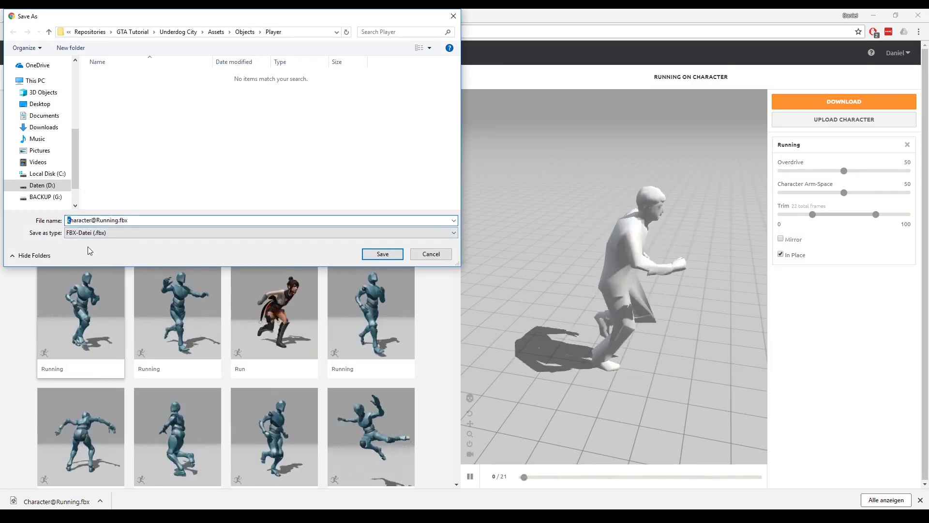
pyautogui.write('C')
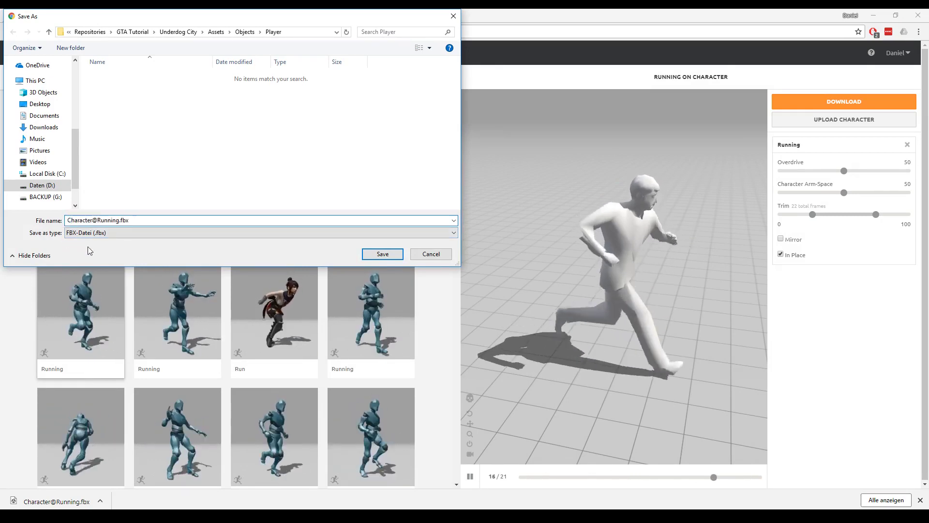
pyautogui.hotkey('ctrl', 'a')
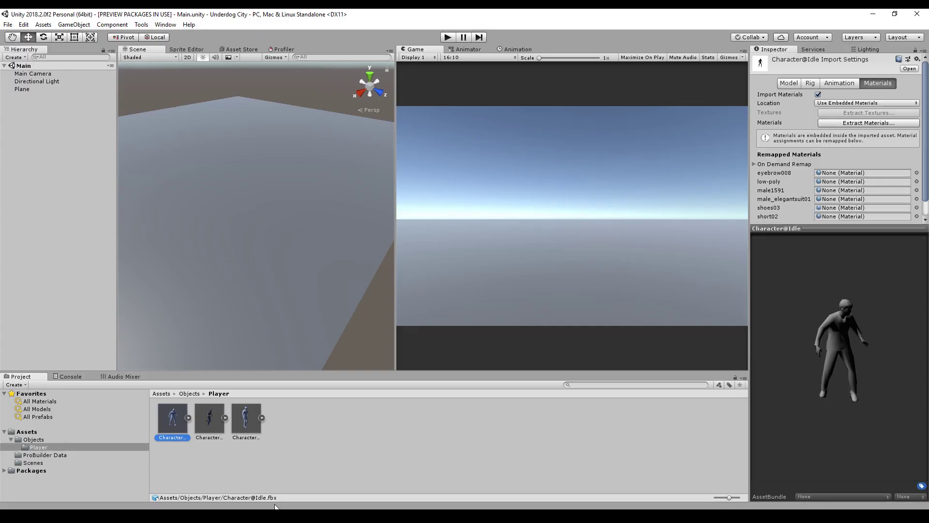
# Step: Create an Animator Controller named Player in the Player folder and open it in the Animator
pyautogui.click(212, 424)
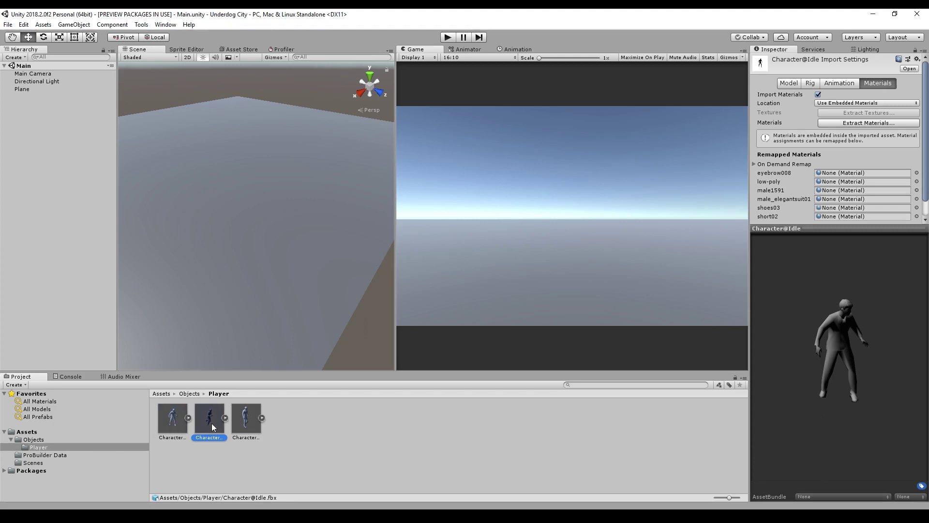
pyautogui.click(249, 435)
pyautogui.rightClick(289, 430)
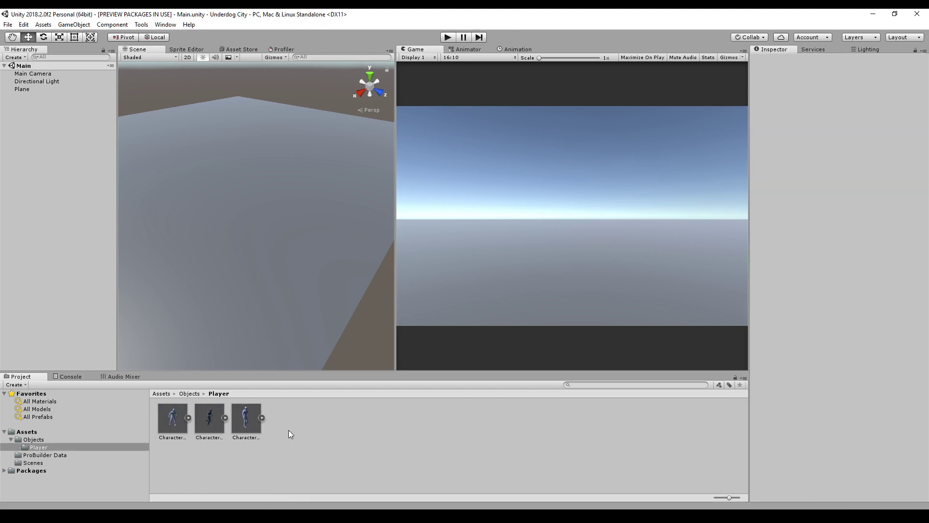
pyautogui.moveTo(353, 206)
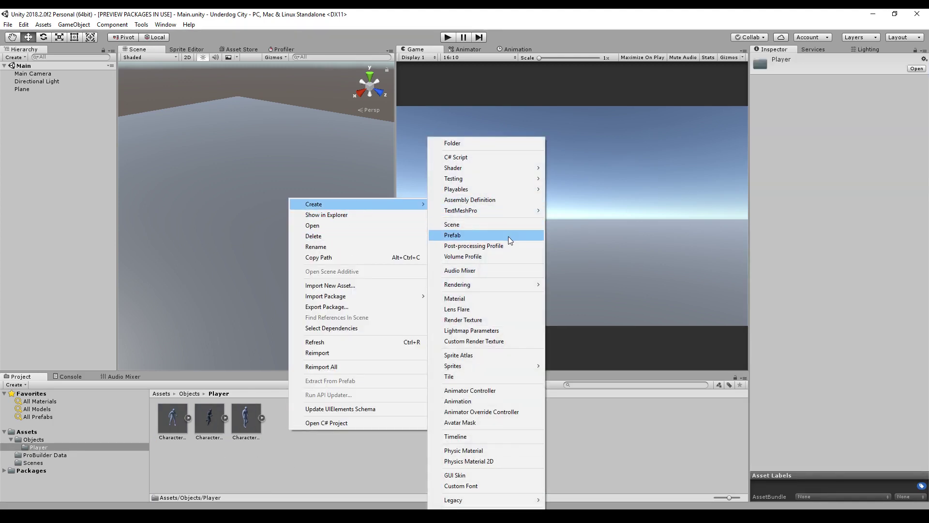
pyautogui.click(506, 390)
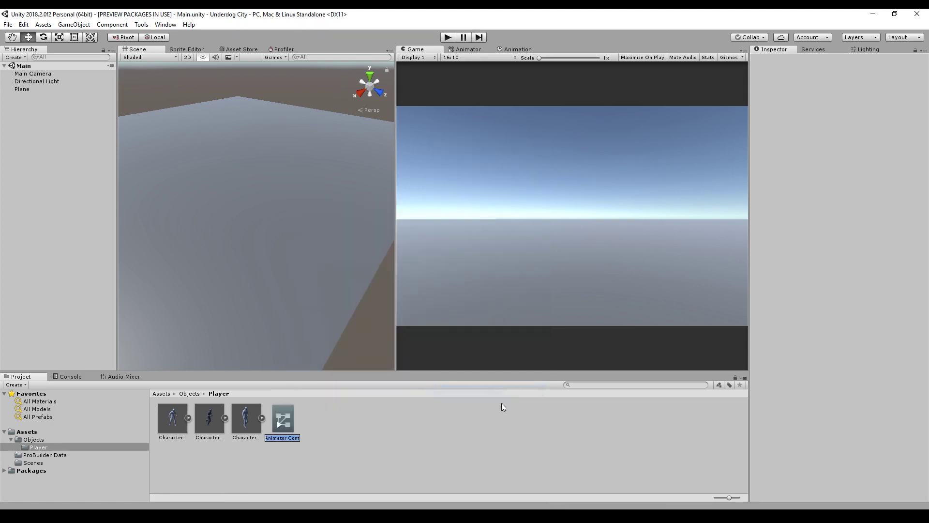
pyautogui.write('Player')
pyautogui.press('Return')
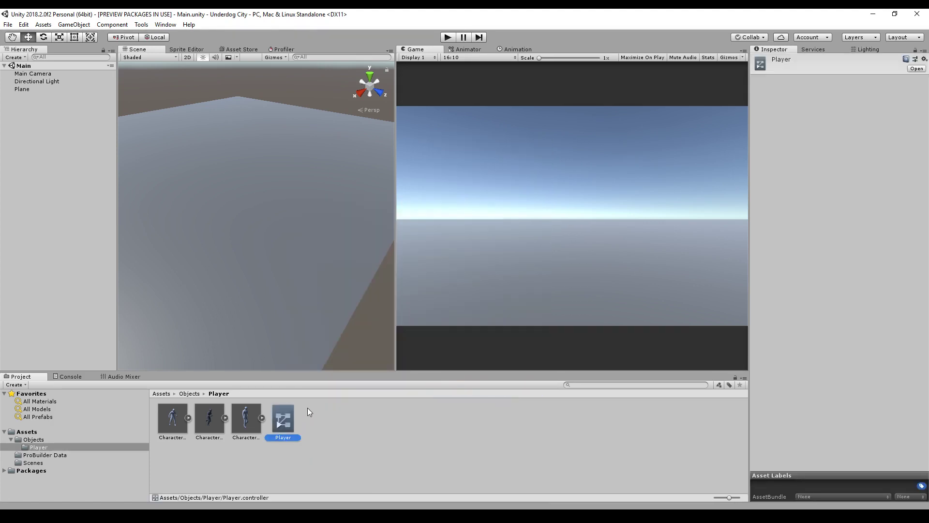
pyautogui.doubleClick(286, 420)
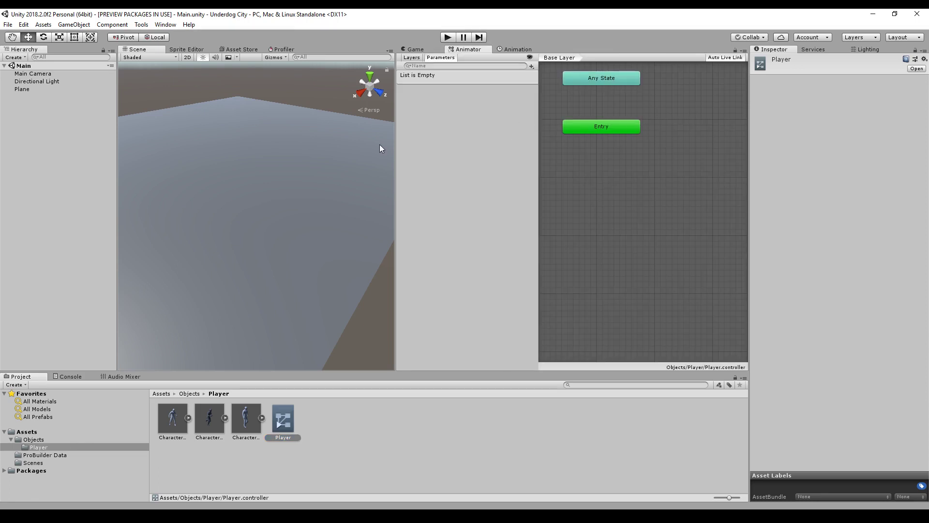
# Step: Create a new blend tree state in the Animator graph and name it Main
pyautogui.rightClick(629, 162)
pyautogui.moveTo(650, 168)
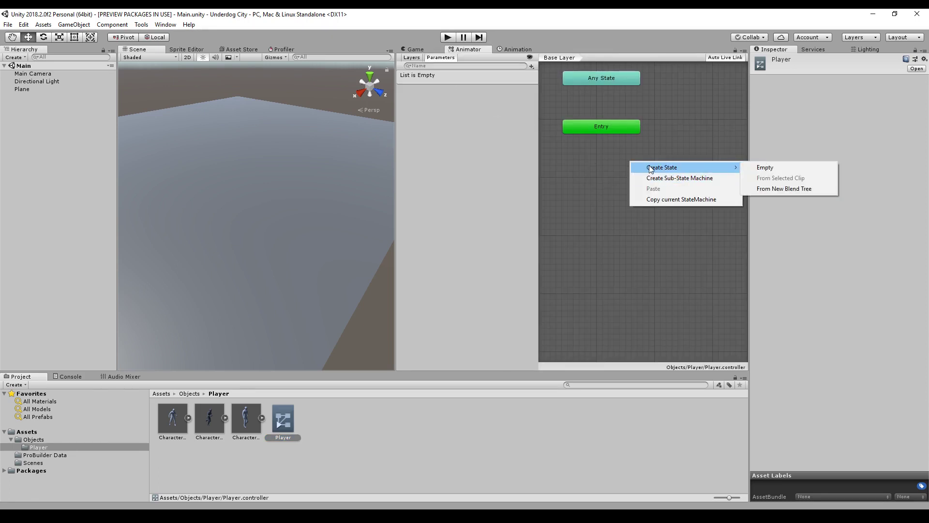
pyautogui.click(795, 189)
pyautogui.moveTo(677, 169); pyautogui.dragTo(643, 192)
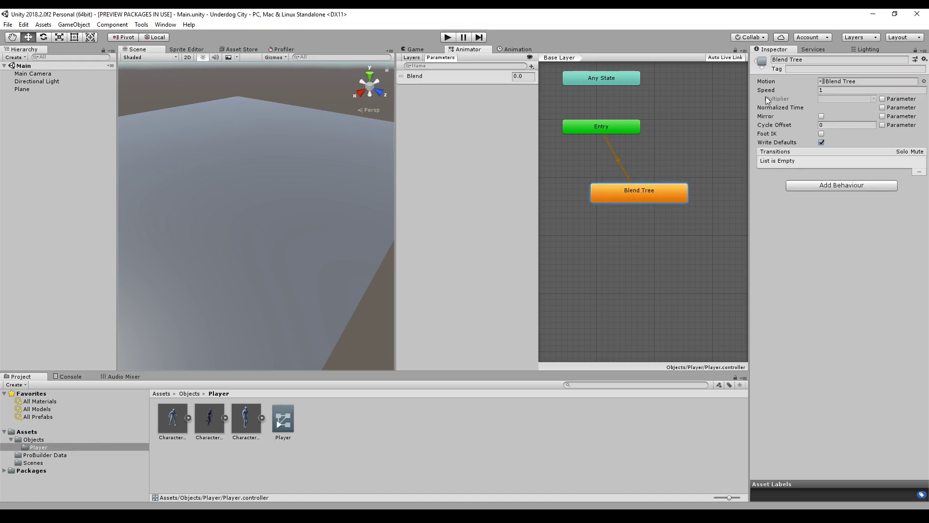
pyautogui.click(775, 61)
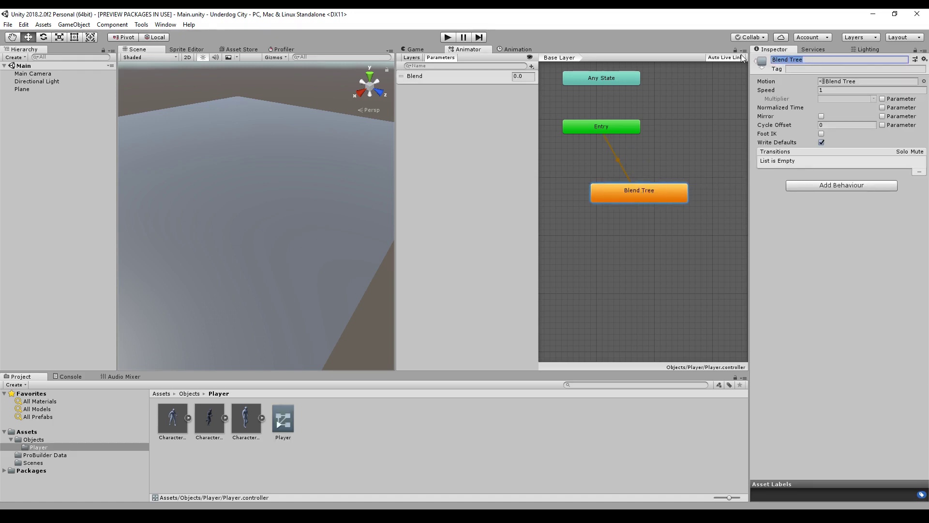
pyautogui.write('Main')
pyautogui.press('Return')
# Step: Open the Main blend tree and add three motion fields
pyautogui.doubleClick(657, 193)
pyautogui.click(655, 200)
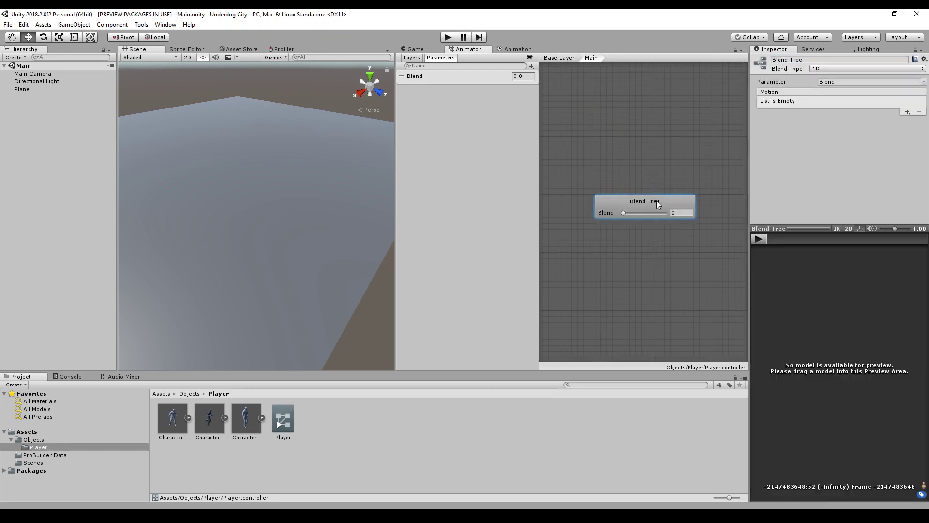
pyautogui.click(907, 112)
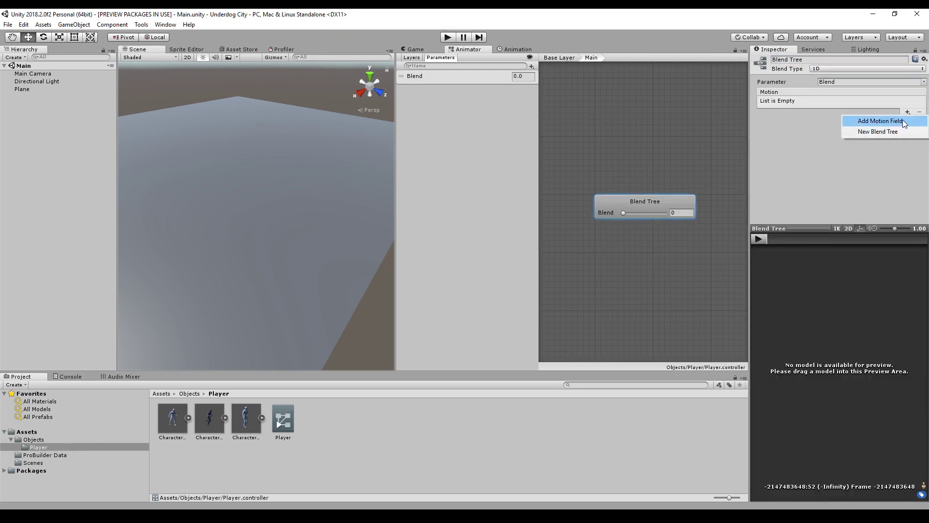
pyautogui.click(907, 120)
pyautogui.click(907, 112)
pyautogui.click(907, 120)
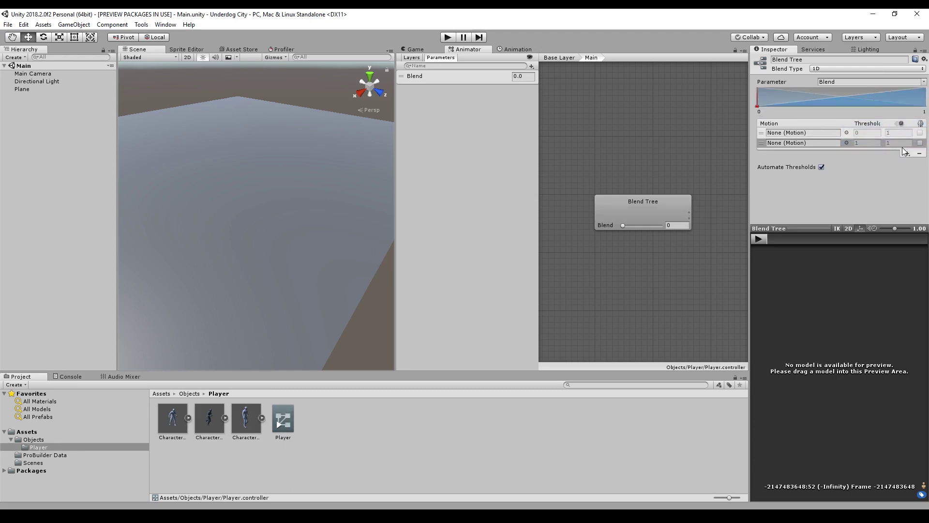
pyautogui.click(905, 152)
pyautogui.click(904, 161)
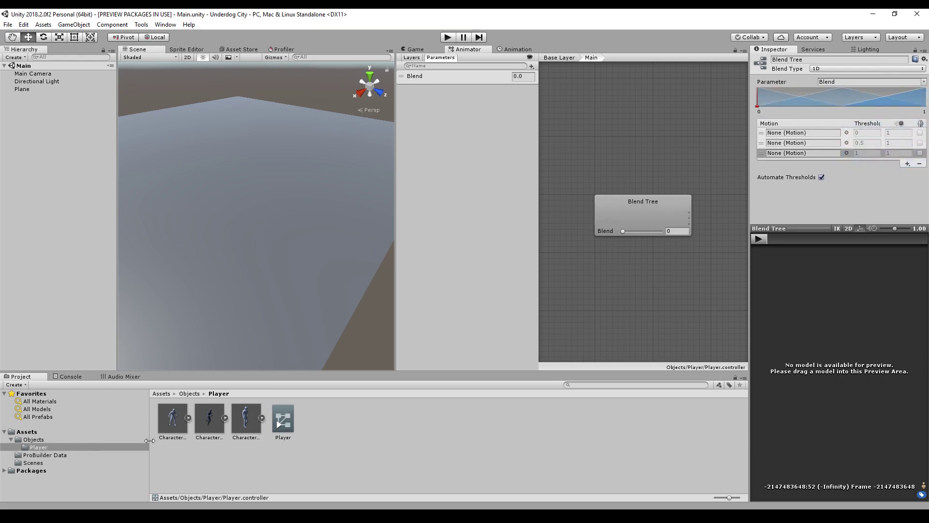
# Step: Assign the Idle, Walking and Running clips to the first, second and third motions
pyautogui.click(187, 418)
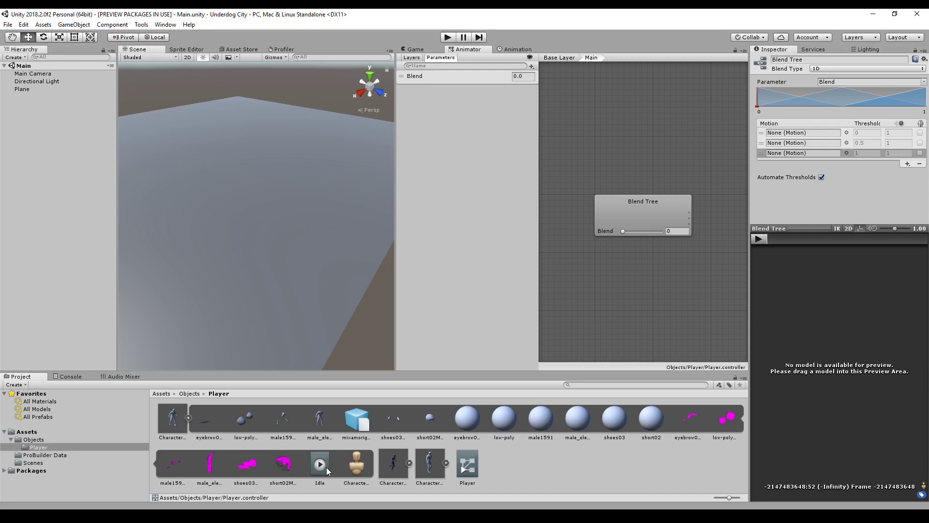
pyautogui.moveTo(657, 168); pyautogui.dragTo(803, 132)
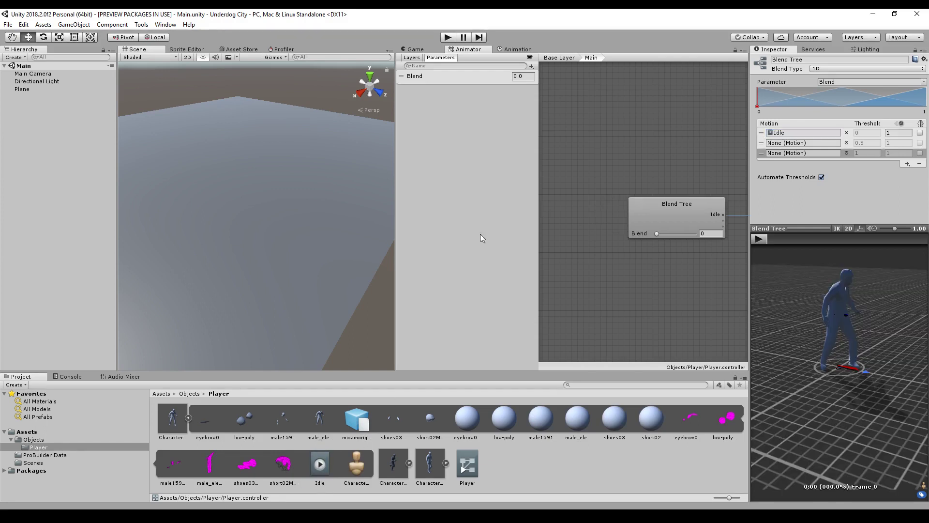
pyautogui.click(187, 417)
pyautogui.click(225, 417)
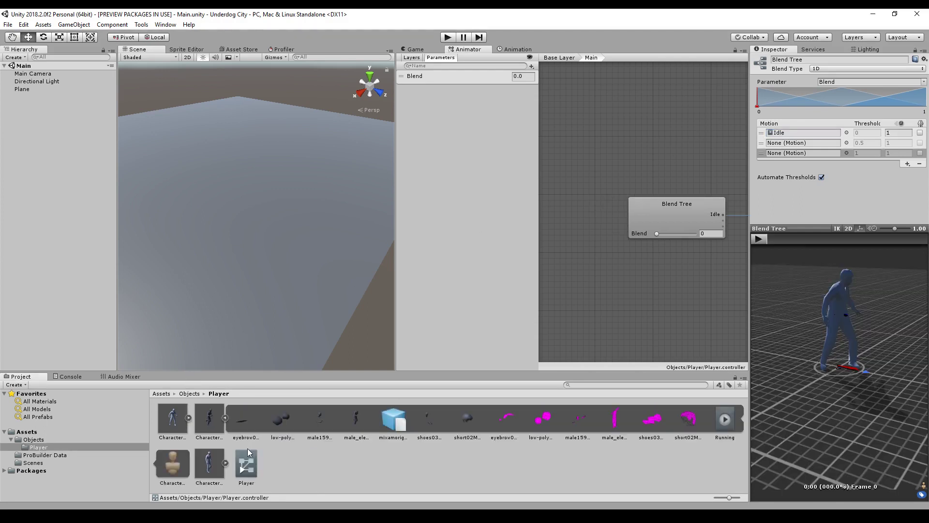
pyautogui.moveTo(723, 420); pyautogui.dragTo(799, 153)
pyautogui.click(225, 418)
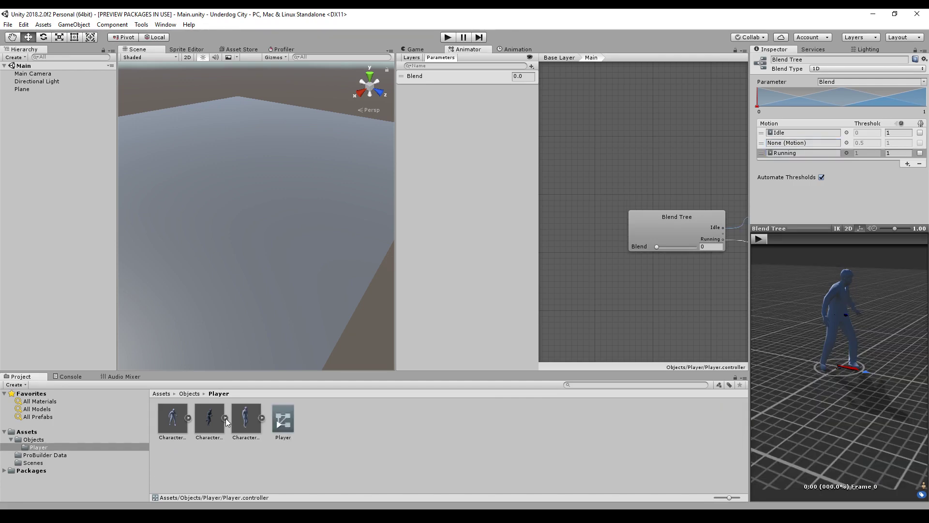
pyautogui.click(262, 418)
pyautogui.moveTo(394, 466); pyautogui.dragTo(818, 140)
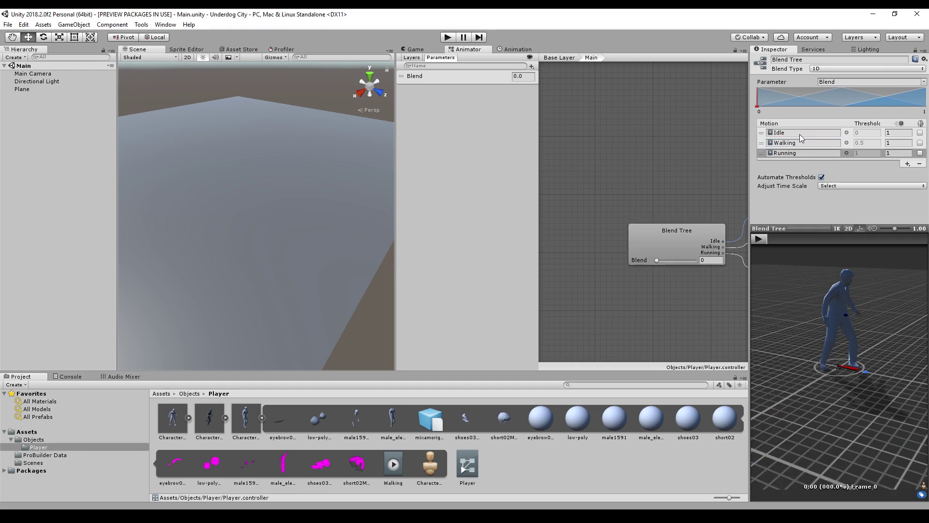
# Step: Rename the Blend parameter to Speed, turn off Automate Thresholds, and preview at Speed 0.34
pyautogui.doubleClick(417, 76)
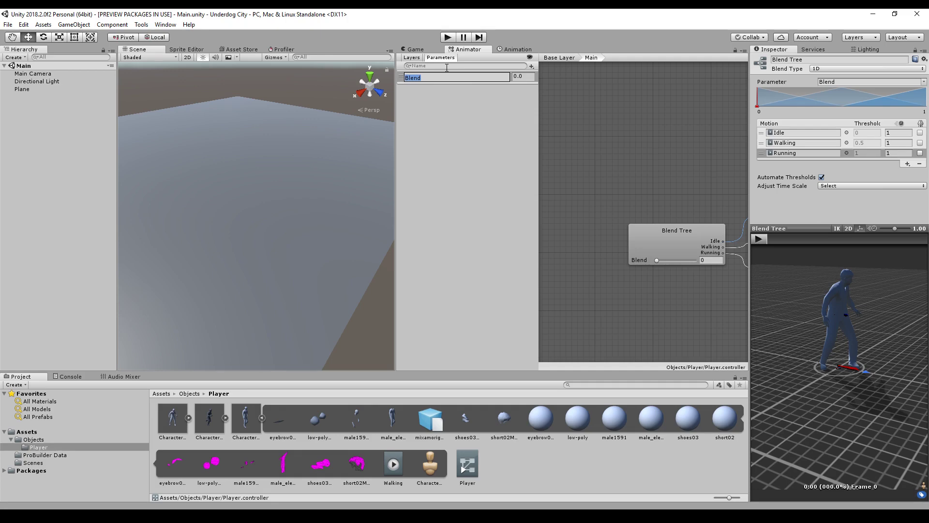
pyautogui.write('Speed')
pyautogui.press('Return')
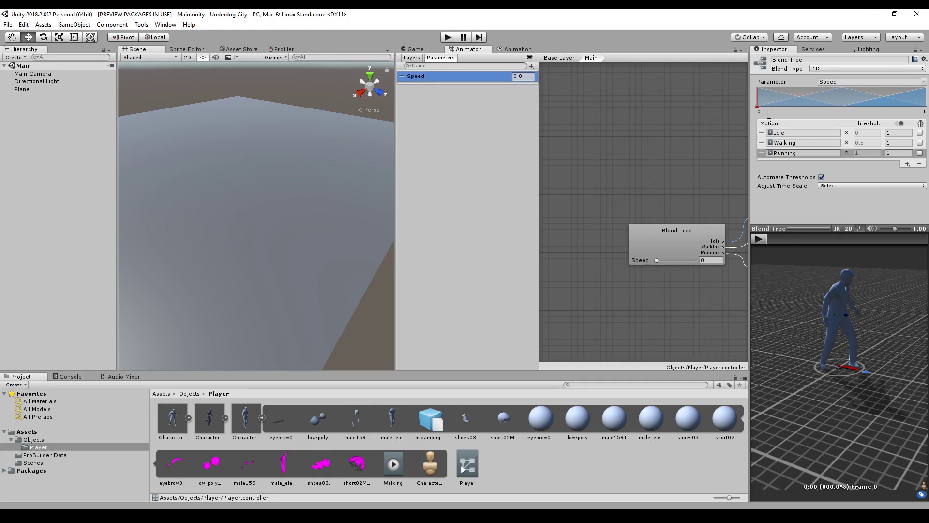
pyautogui.moveTo(762, 112)
pyautogui.mouseDown()
pyautogui.moveTo(795, 113)
pyautogui.moveTo(742, 106)
pyautogui.mouseUp()
pyautogui.click(789, 104)
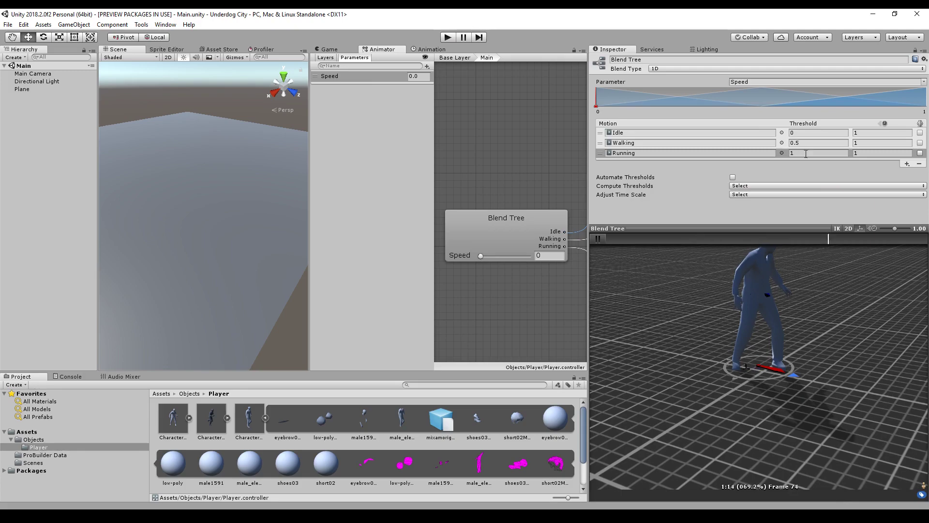
pyautogui.moveTo(480, 256)
pyautogui.mouseDown()
pyautogui.moveTo(545, 255)
pyautogui.moveTo(474, 256)
pyautogui.mouseUp()
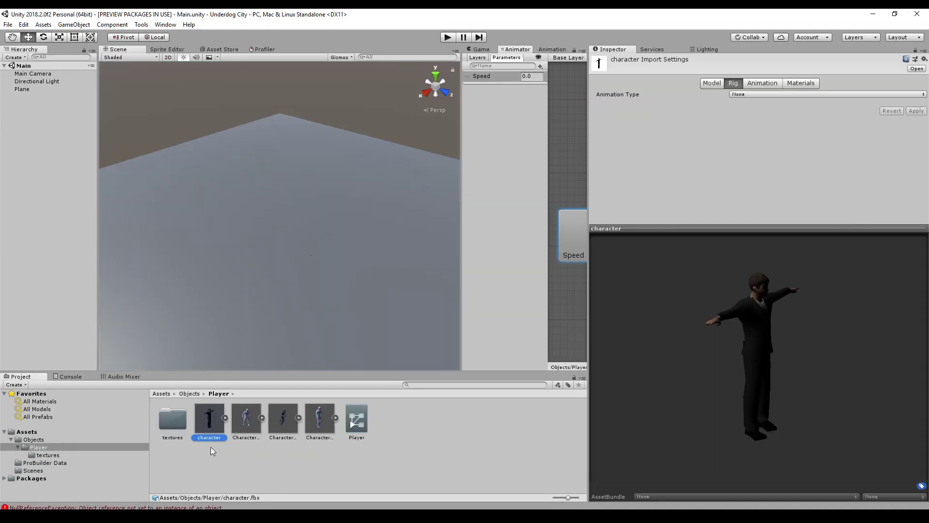
# Step: Drop the Character@Idle model into the Scene and set its Animator Controller to Player
pyautogui.doubleClick(169, 419)
pyautogui.click(212, 394)
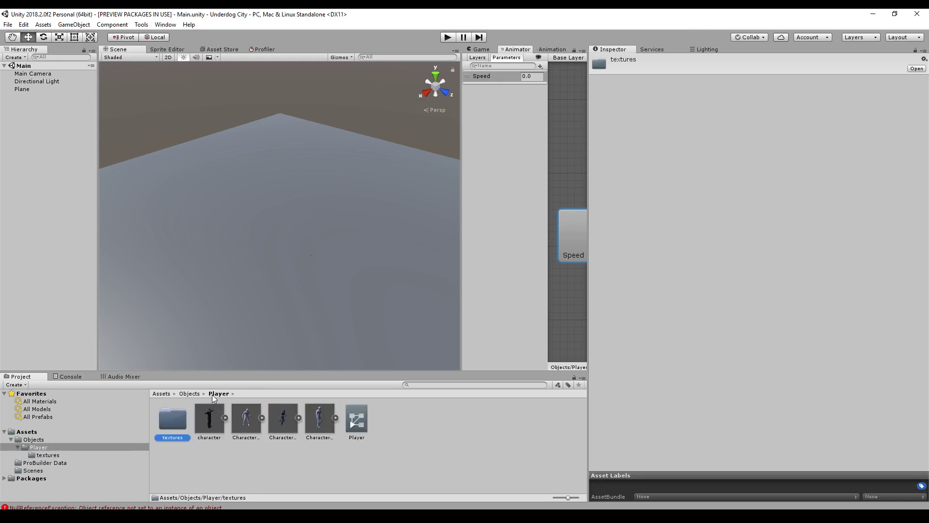
pyautogui.click(241, 421)
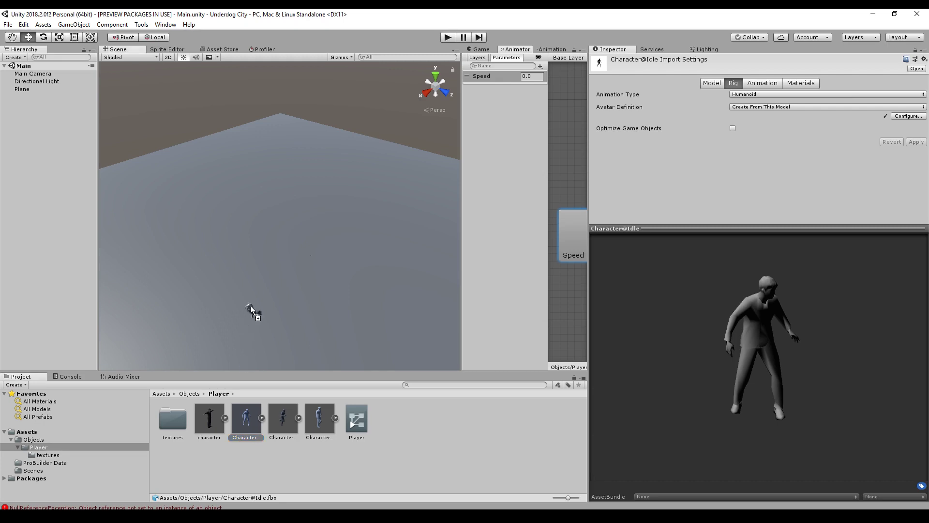
pyautogui.moveTo(277, 248); pyautogui.dragTo(276, 248)
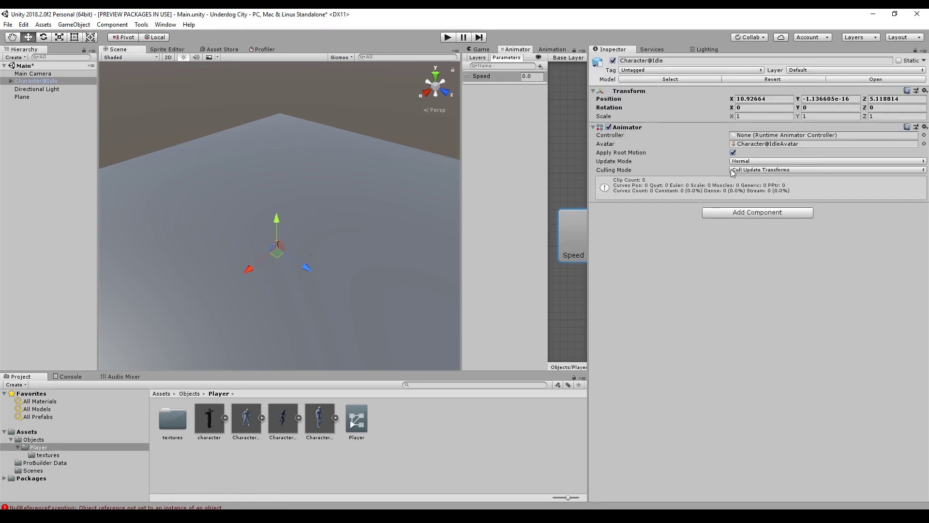
pyautogui.moveTo(356, 421); pyautogui.dragTo(733, 136)
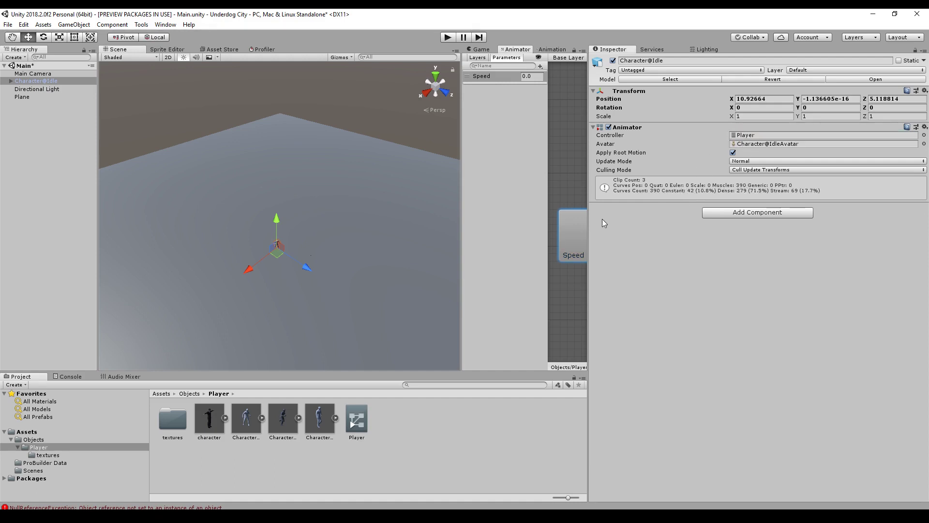
pyautogui.click(14, 82)
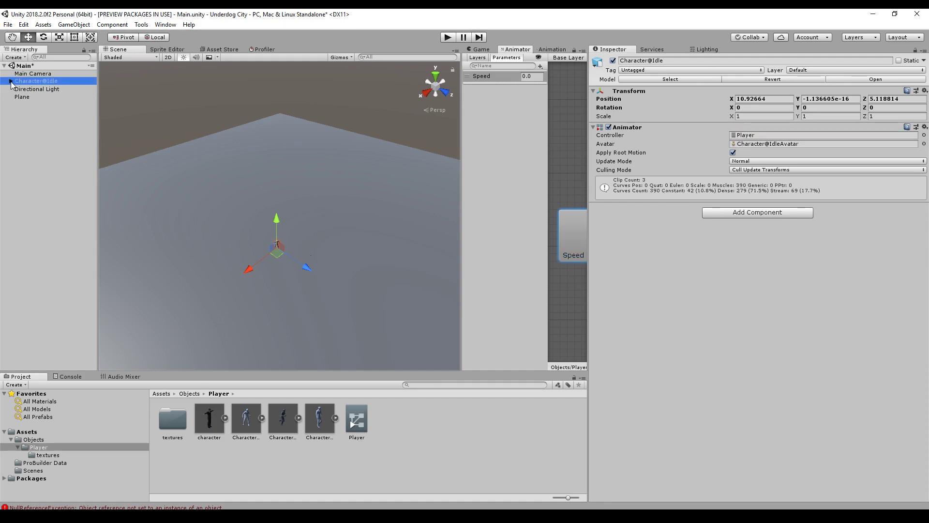
# Step: Expand Character@Idle and compare its eyebrow, male1591 and male_elegantsuit01 materials
pyautogui.click(11, 81)
pyautogui.click(41, 89)
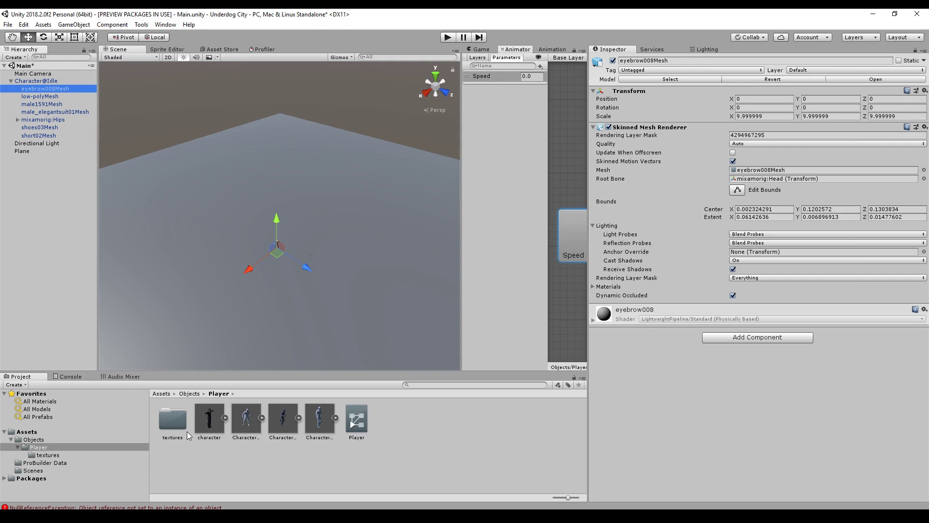
pyautogui.click(261, 251)
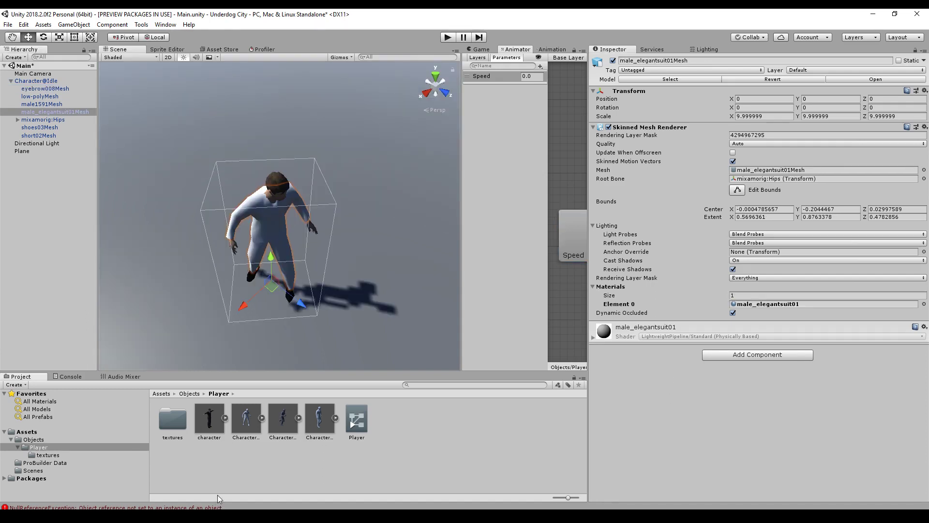
pyautogui.click(226, 418)
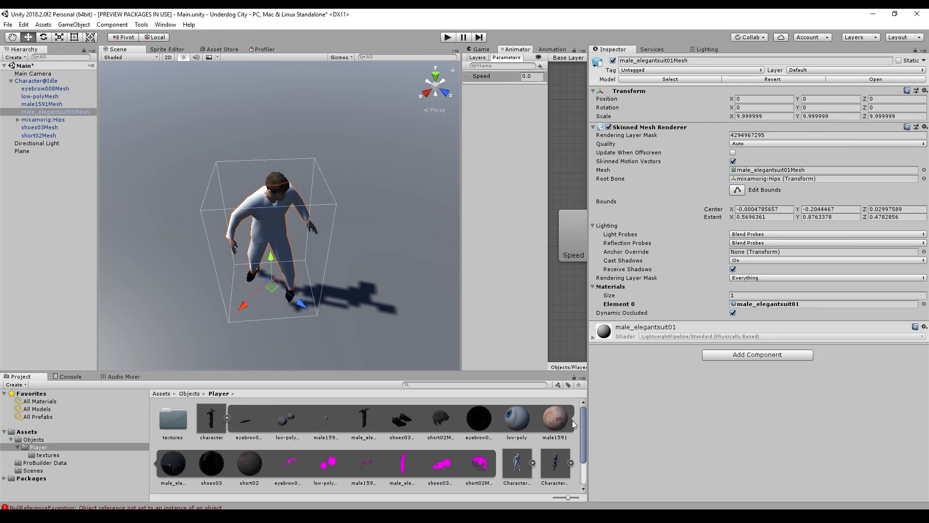
pyautogui.click(472, 414)
pyautogui.click(547, 422)
pyautogui.click(174, 464)
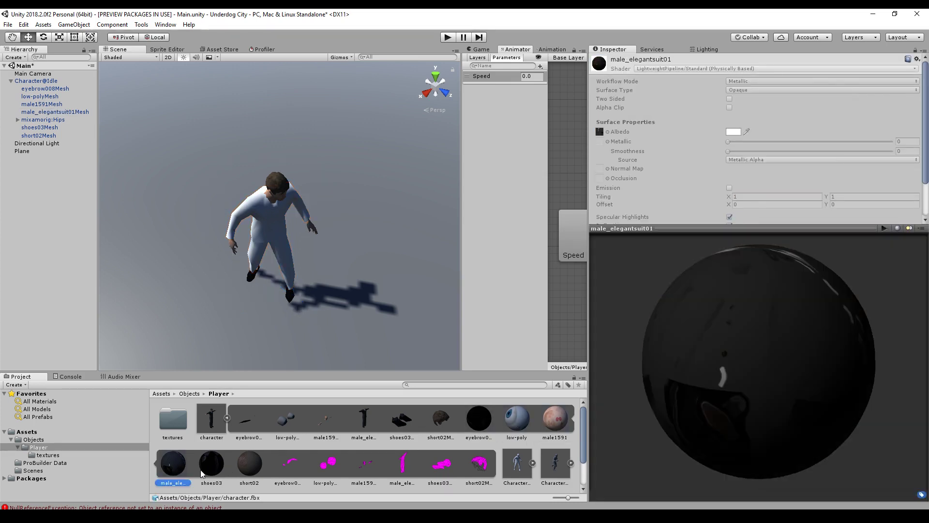
pyautogui.moveTo(739, 358); pyautogui.dragTo(791, 422)
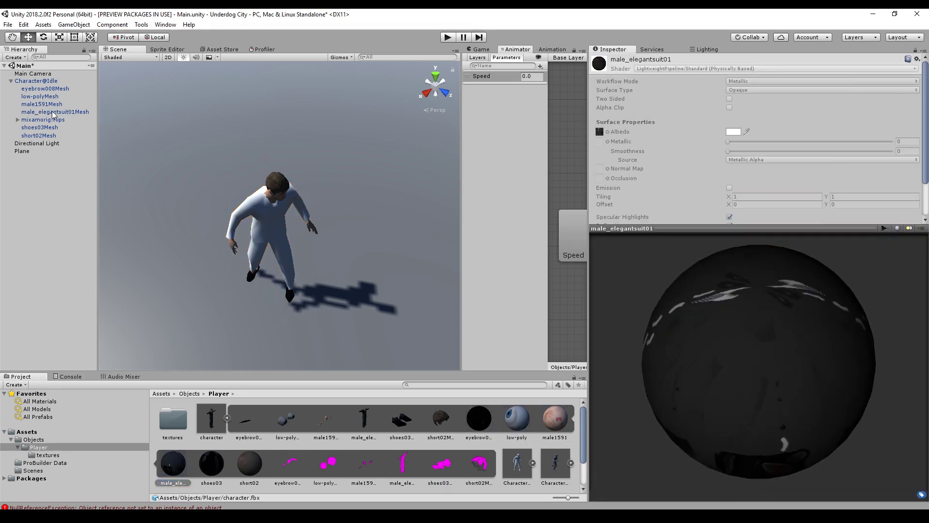
# Step: Apply the male_elegantsuit01 material to the suit mesh's Materials Element 0
pyautogui.click(42, 82)
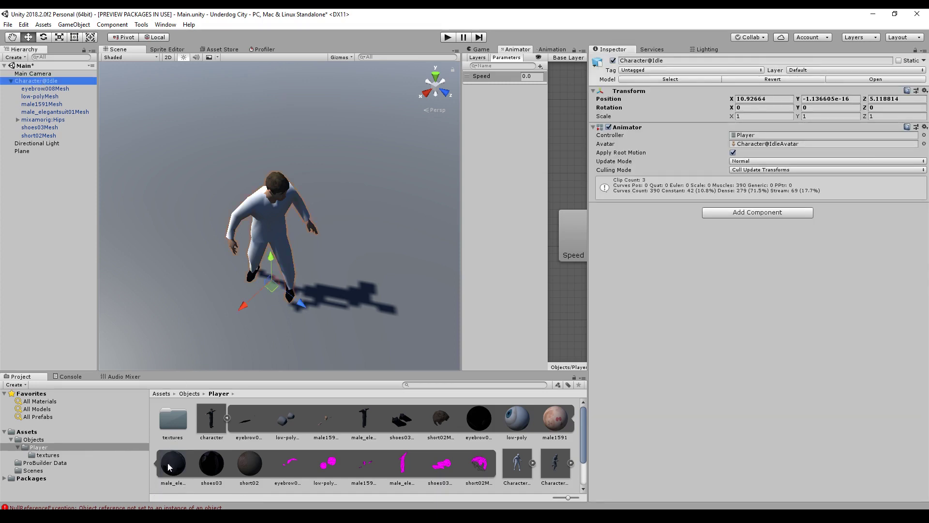
pyautogui.click(62, 111)
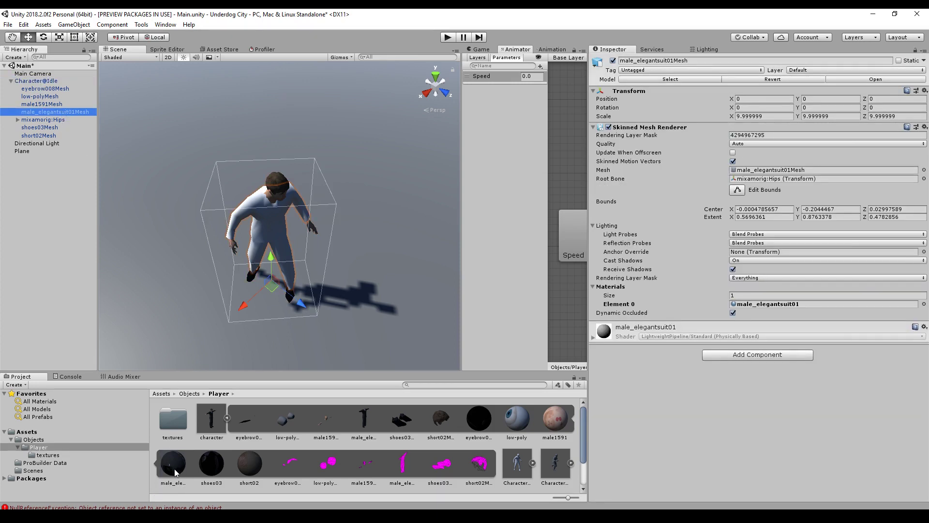
pyautogui.moveTo(175, 472); pyautogui.dragTo(755, 308)
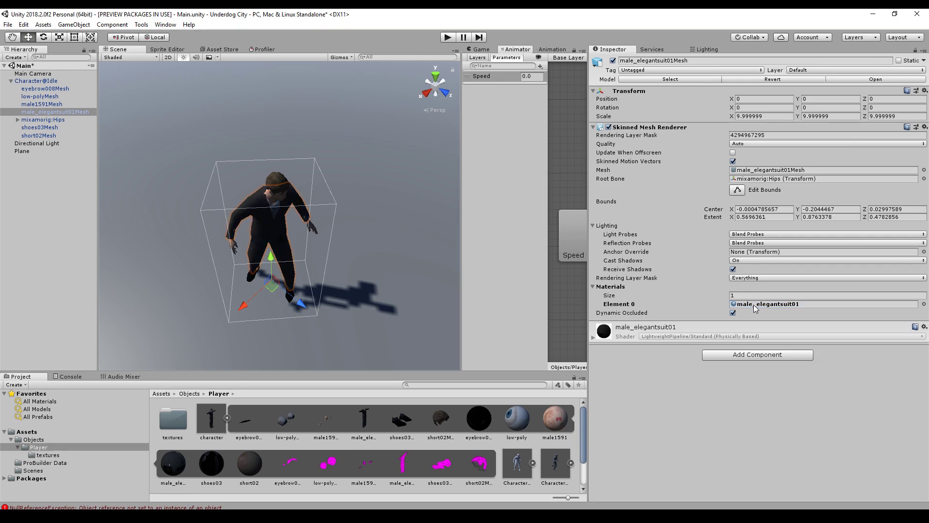
pyautogui.moveTo(396, 293); pyautogui.dragTo(199, 182)
# Step: Collapse the character asset and reframe the Scene view around the suited character
pyautogui.click(226, 418)
pyautogui.keyDown('alt'); pyautogui.moveTo(208, 235); pyautogui.dragTo(315, 193); pyautogui.keyUp('alt')
pyautogui.scroll(-2, 315, 196)
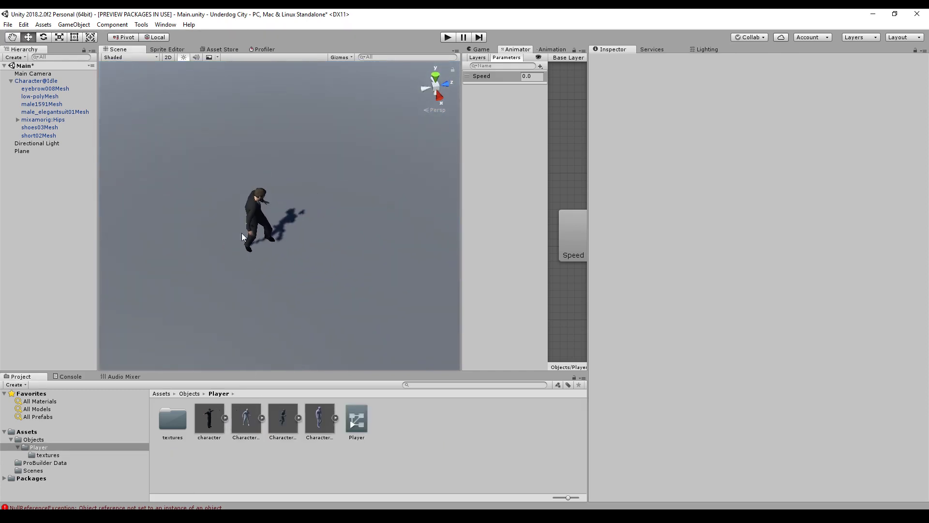
pyautogui.click(33, 81)
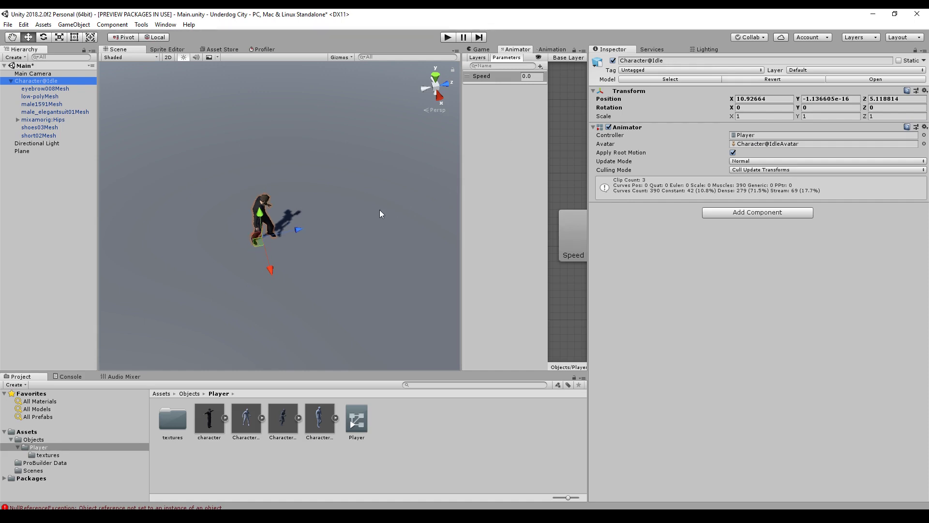
pyautogui.moveTo(307, 235); pyautogui.dragTo(372, 221, button='middle')
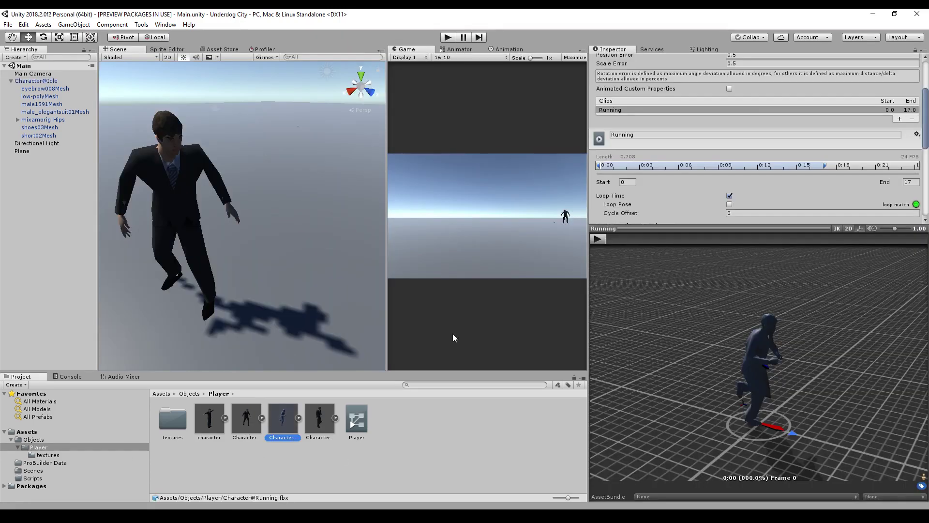
# Step: Show Character@Walking's Animation import settings, down to Loop Time and Root Transform options
pyautogui.scroll(4, 731, 164)
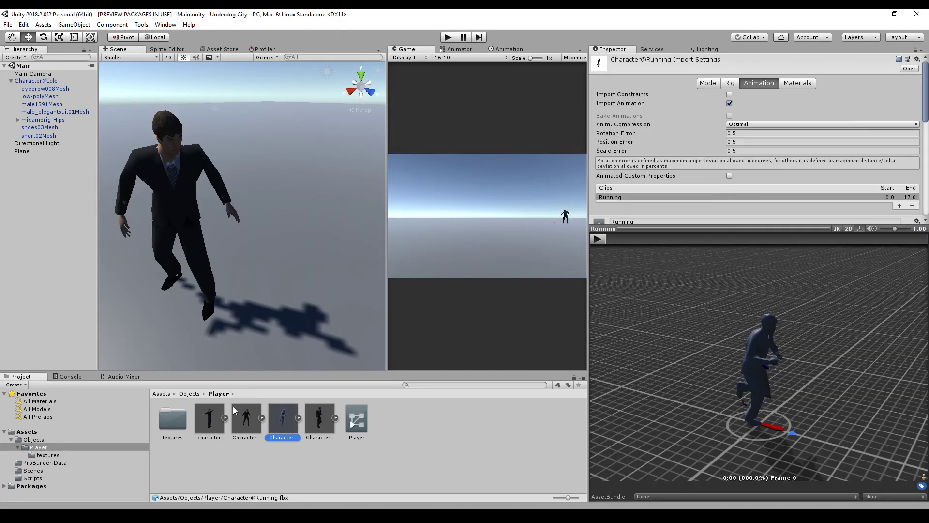
pyautogui.click(244, 422)
pyautogui.click(290, 424)
pyautogui.click(319, 420)
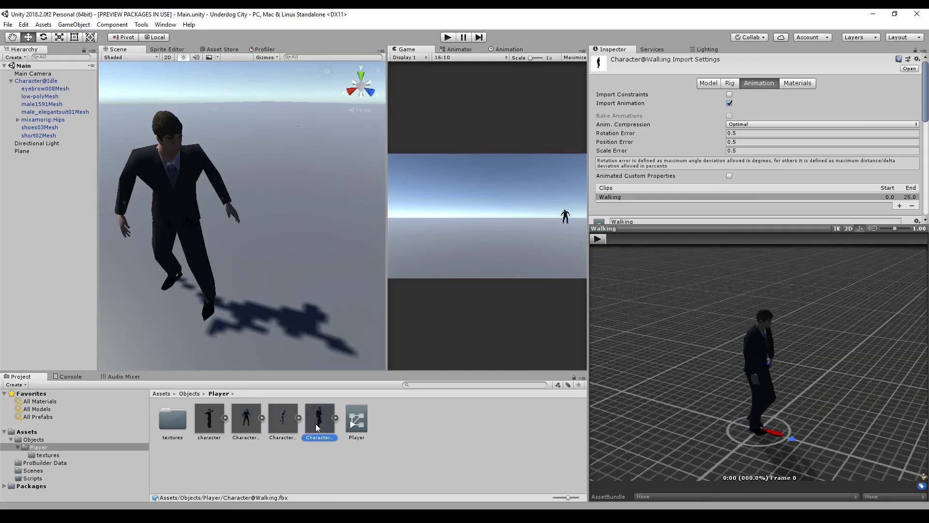
pyautogui.click(642, 147)
pyautogui.scroll(-3, 641, 148)
pyautogui.scroll(3, 642, 147)
pyautogui.scroll(-5, 641, 147)
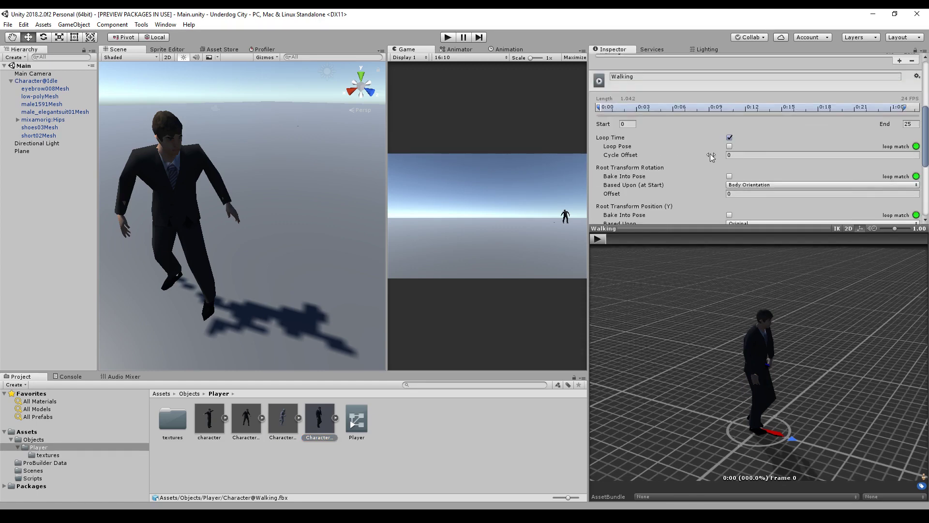
pyautogui.click(449, 39)
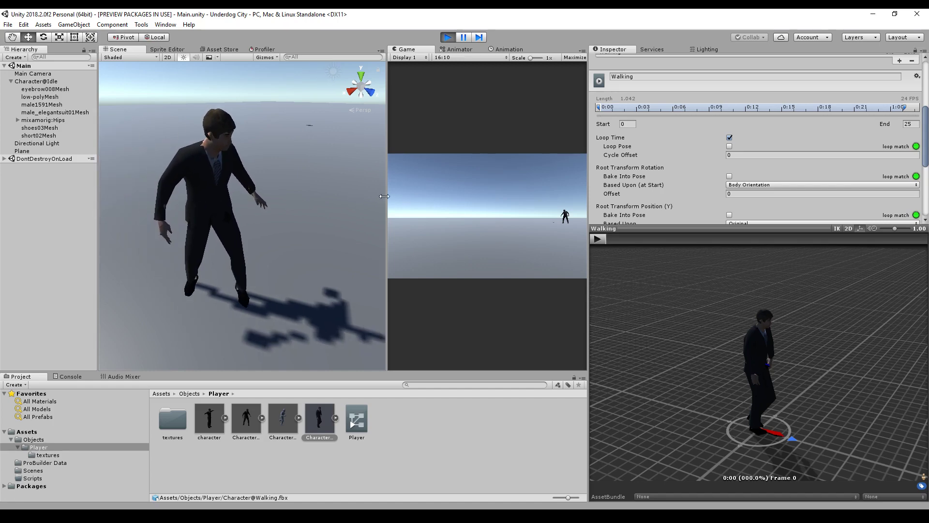
# Step: Widen the Scene and Game views, then orbit and zoom to watch the character animate
pyautogui.moveTo(588, 194); pyautogui.dragTo(804, 192)
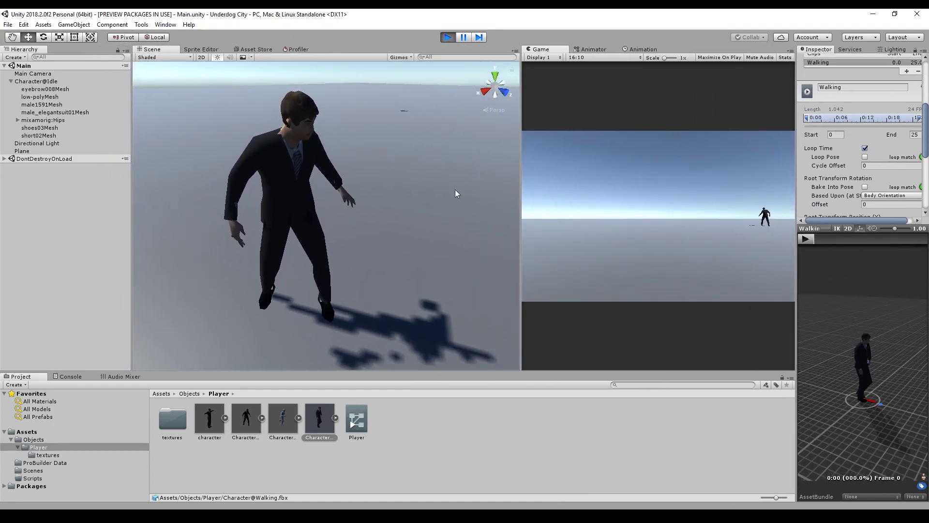
pyautogui.moveTo(456, 193); pyautogui.dragTo(390, 152, button='right')
pyautogui.scroll(-3, 390, 152)
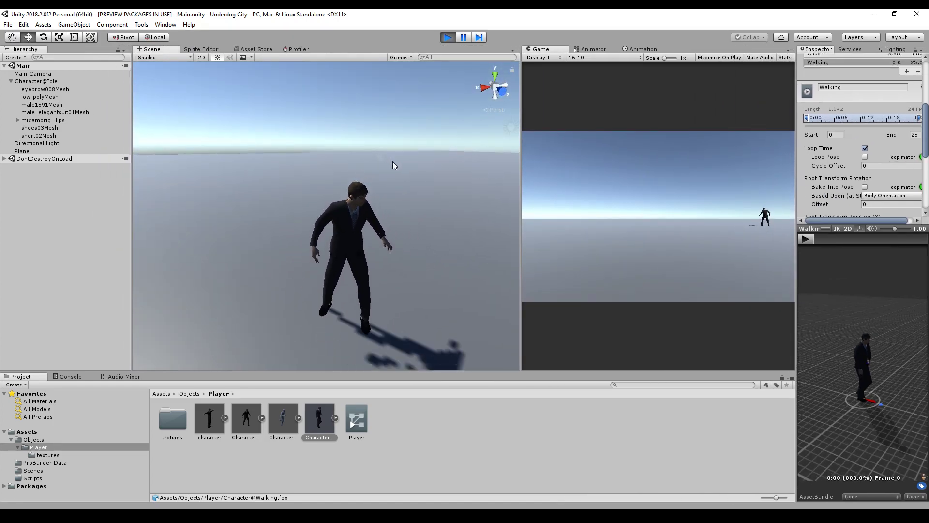